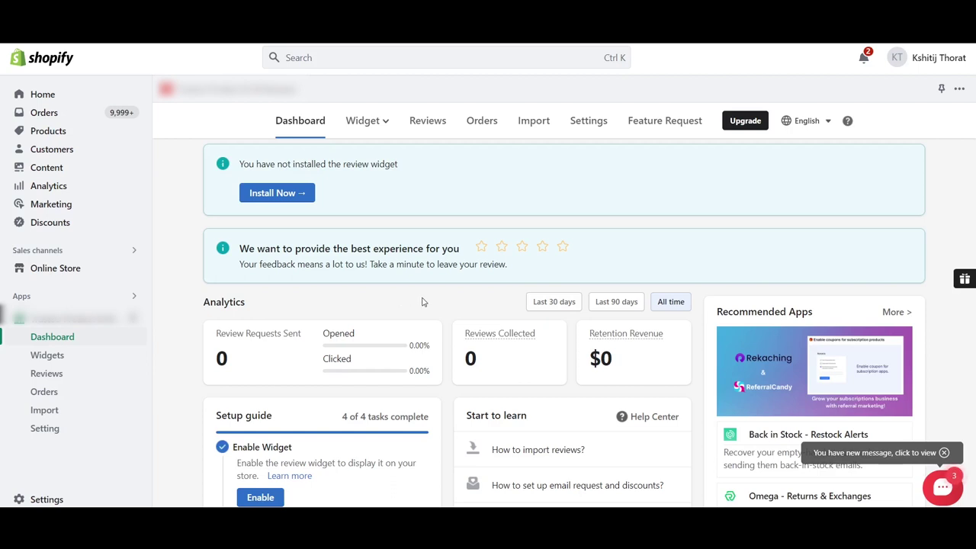
# Turn on Activate Review Widget in Trustoo's Review widget settings for product pages.
pyautogui.click(381, 122)
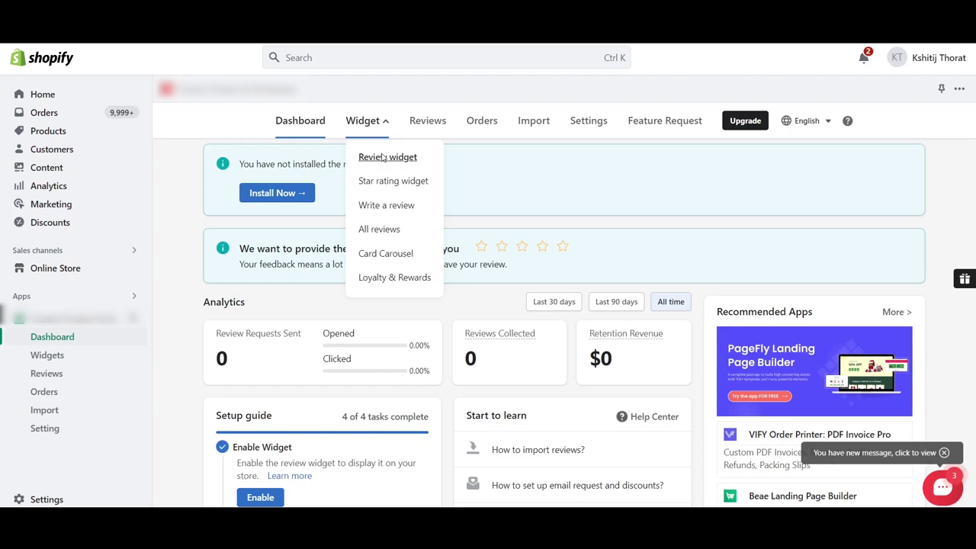
pyautogui.click(384, 157)
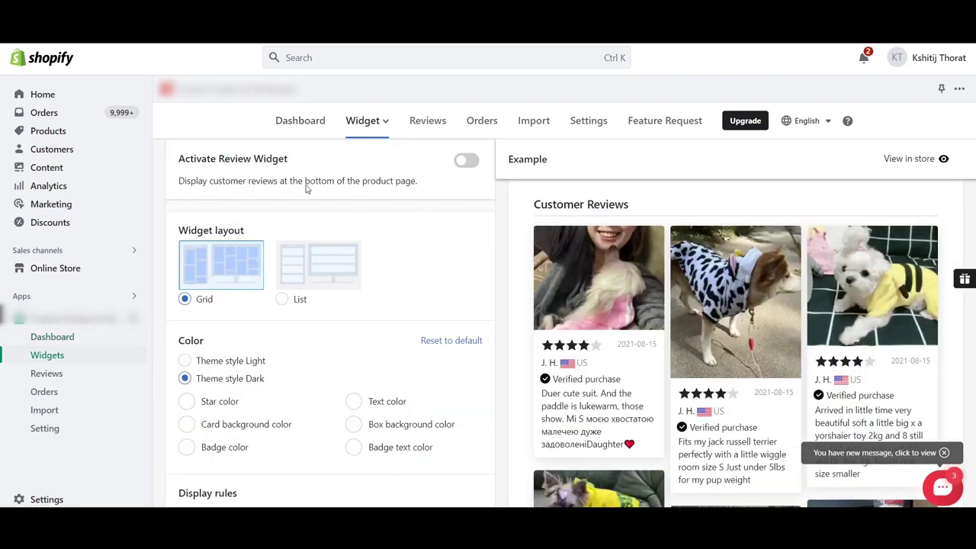
pyautogui.click(467, 162)
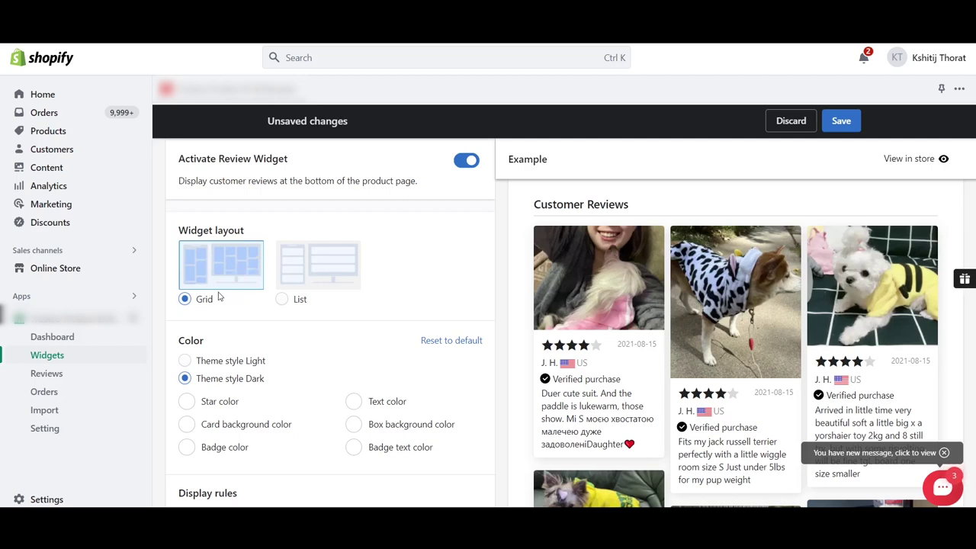
# Change the review widget's Star color to a yellow shade.
pyautogui.scroll(-1, 340, 356)
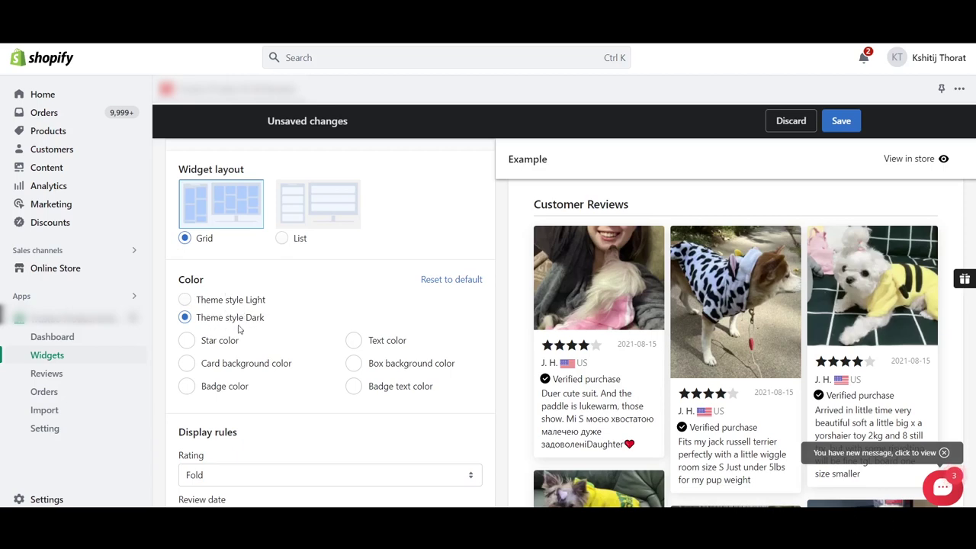
pyautogui.scroll(-1, 293, 322)
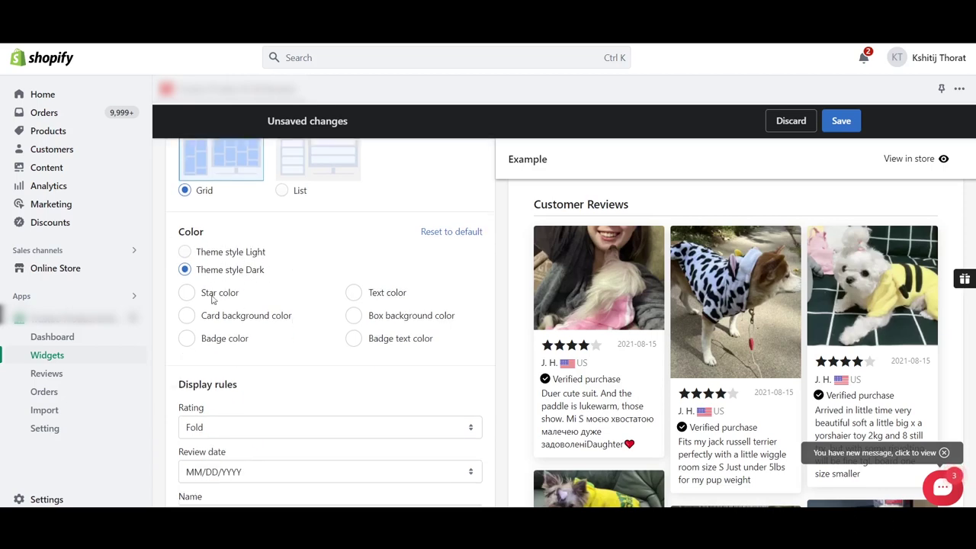
pyautogui.click(185, 293)
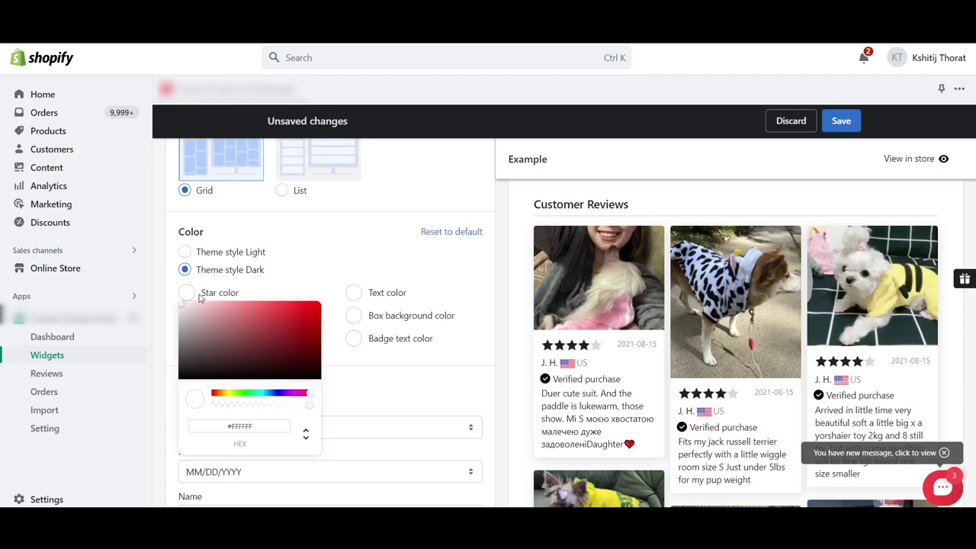
pyautogui.click(223, 397)
pyautogui.moveTo(223, 397); pyautogui.dragTo(226, 398)
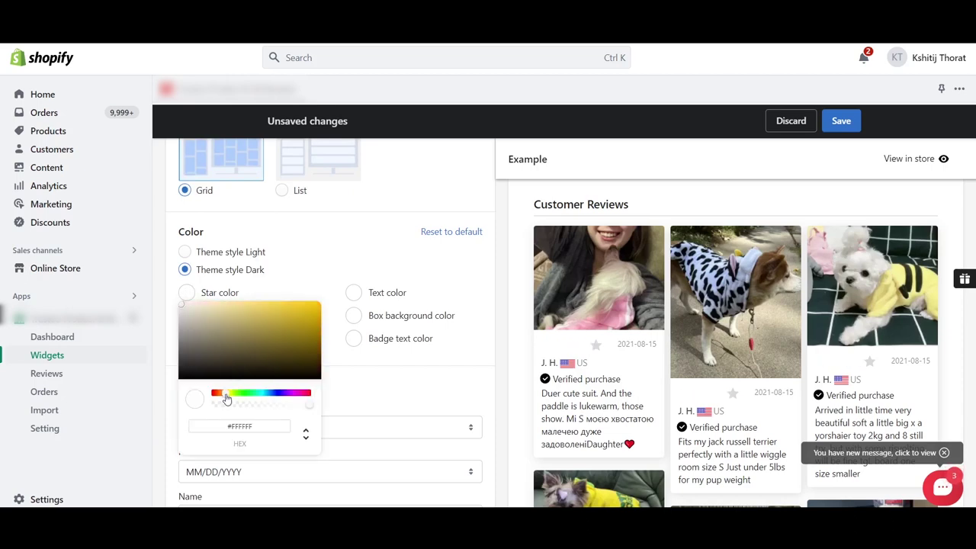
pyautogui.click(302, 311)
pyautogui.click(328, 224)
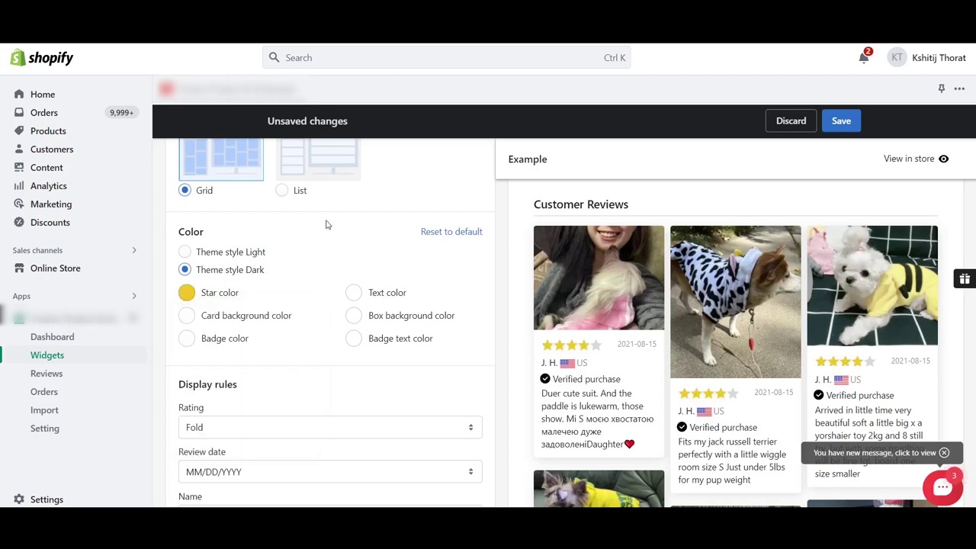
pyautogui.scroll(-2, 362, 328)
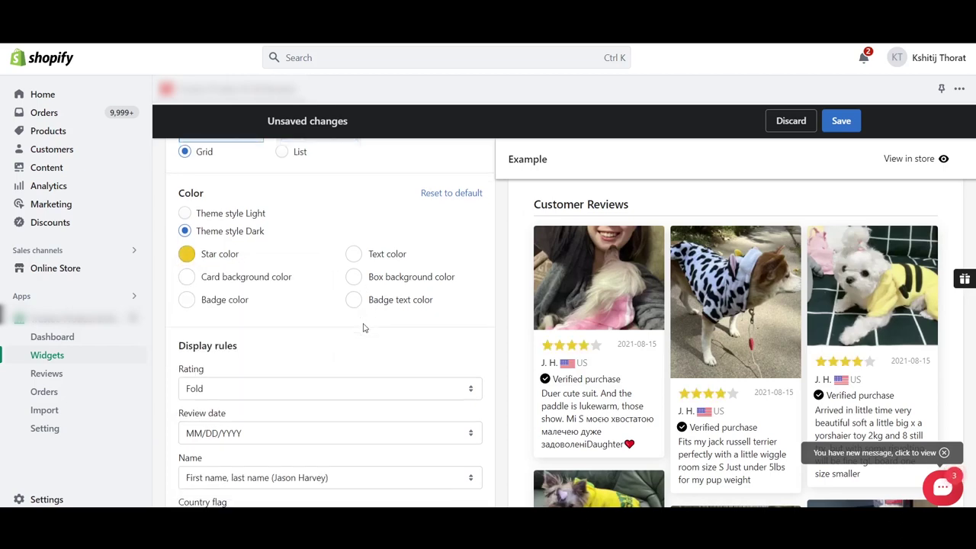
pyautogui.scroll(-2, 363, 328)
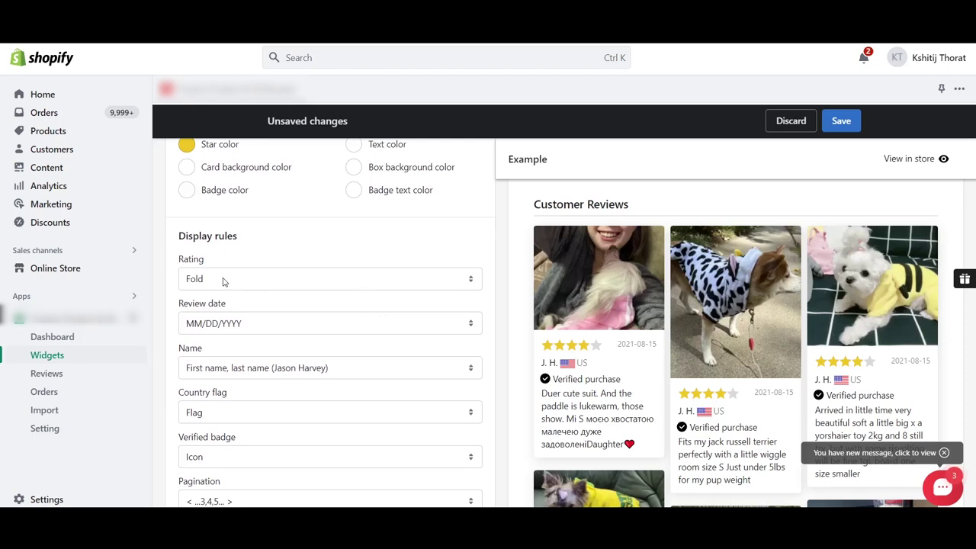
# Set the Rating display rule to Unfold.
pyautogui.click(225, 280)
pyautogui.click(201, 311)
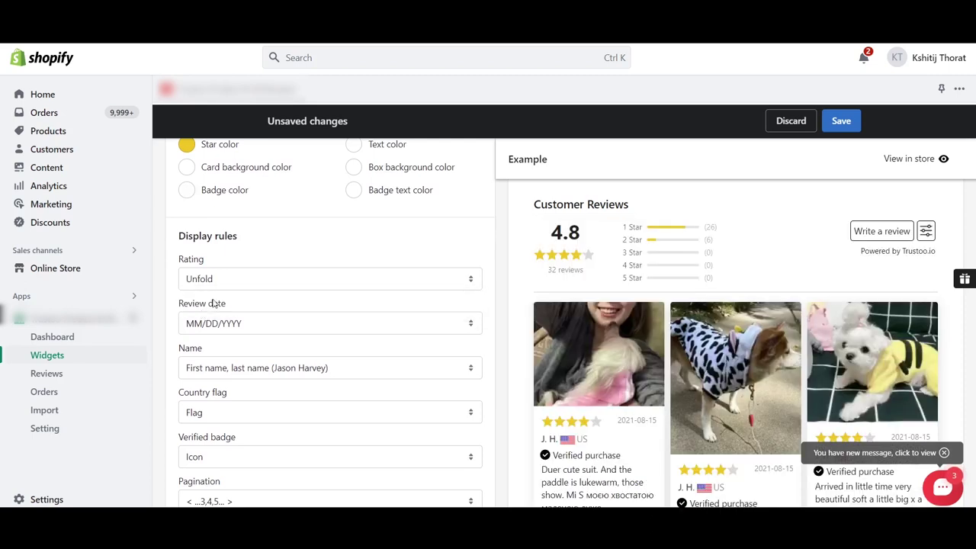
pyautogui.scroll(-1, 331, 261)
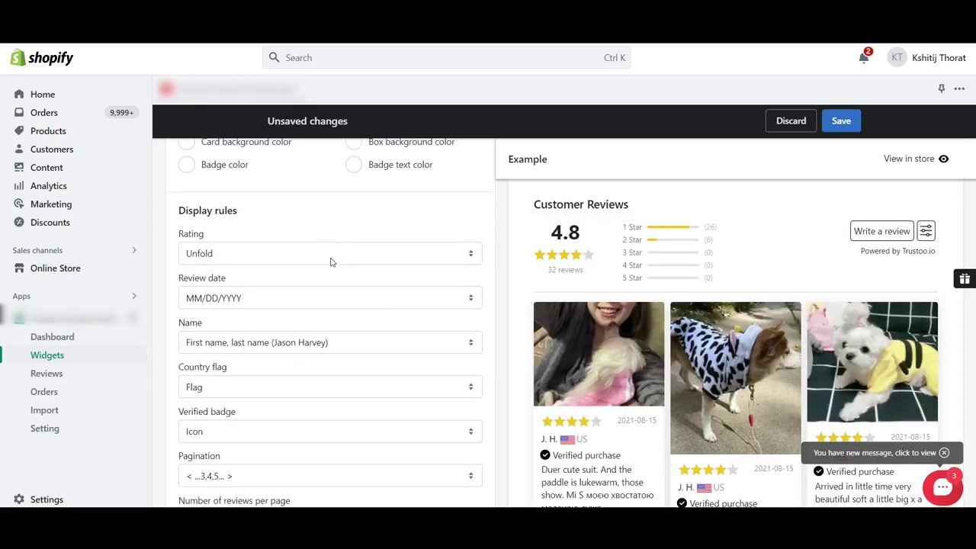
pyautogui.click(239, 260)
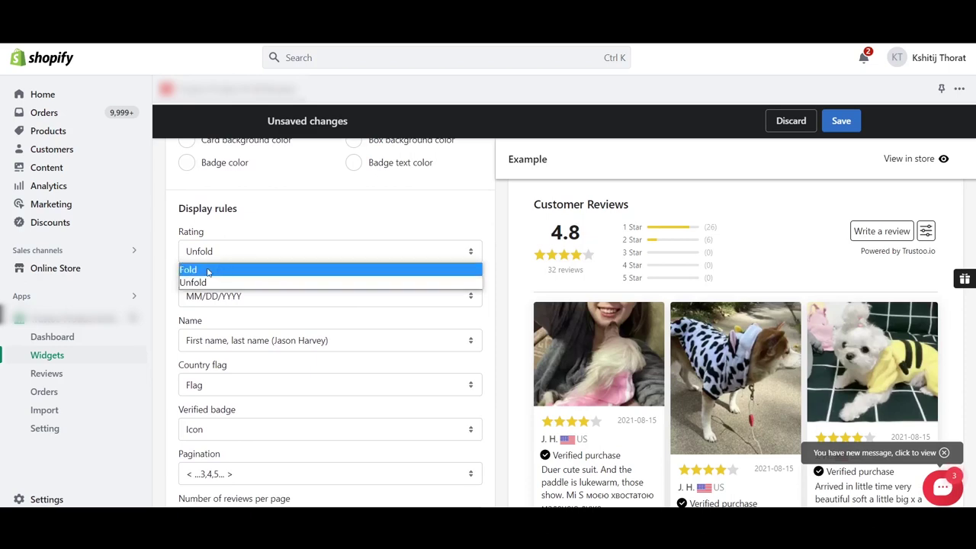
pyautogui.moveTo(274, 234); pyautogui.dragTo(616, 500)
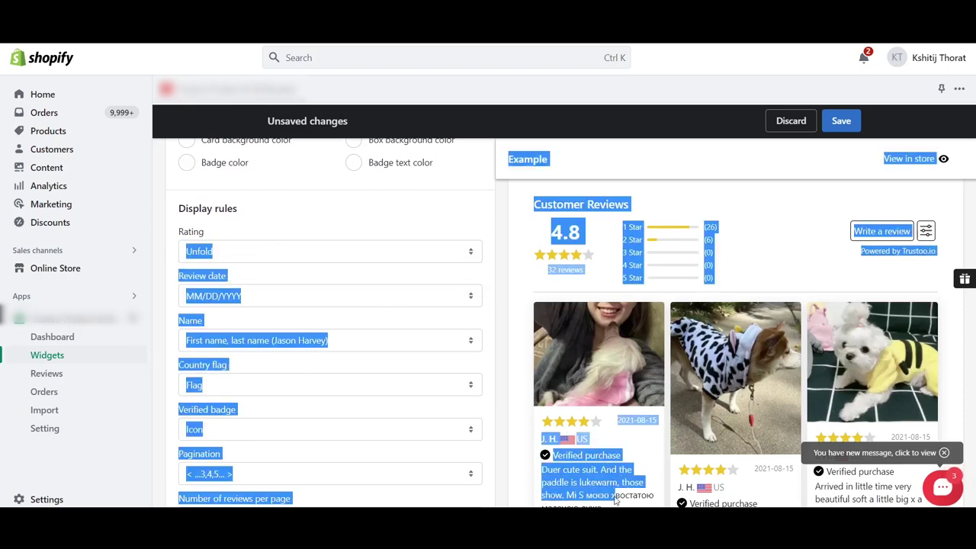
pyautogui.click(499, 320)
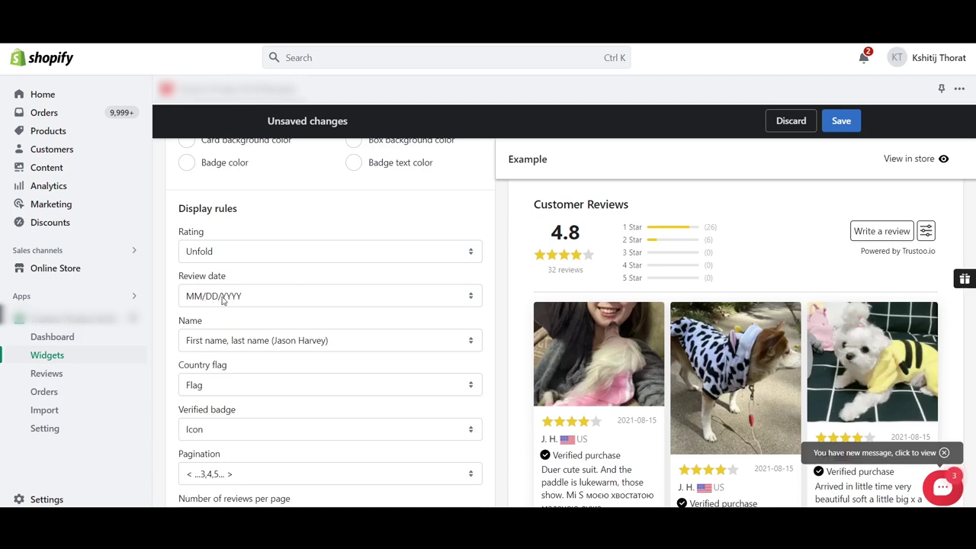
# Hide review dates and show reviewer names as first name, last name.
pyautogui.click(222, 300)
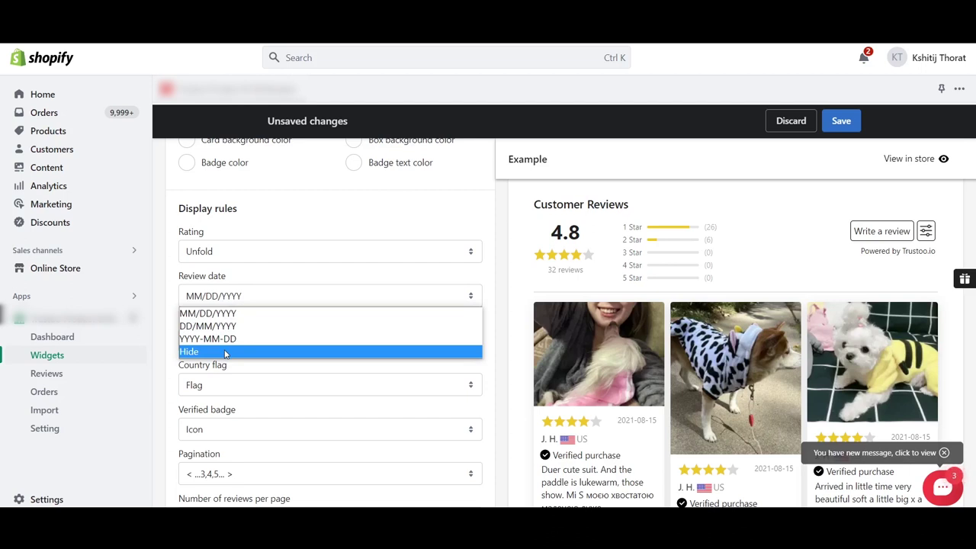
pyautogui.click(225, 351)
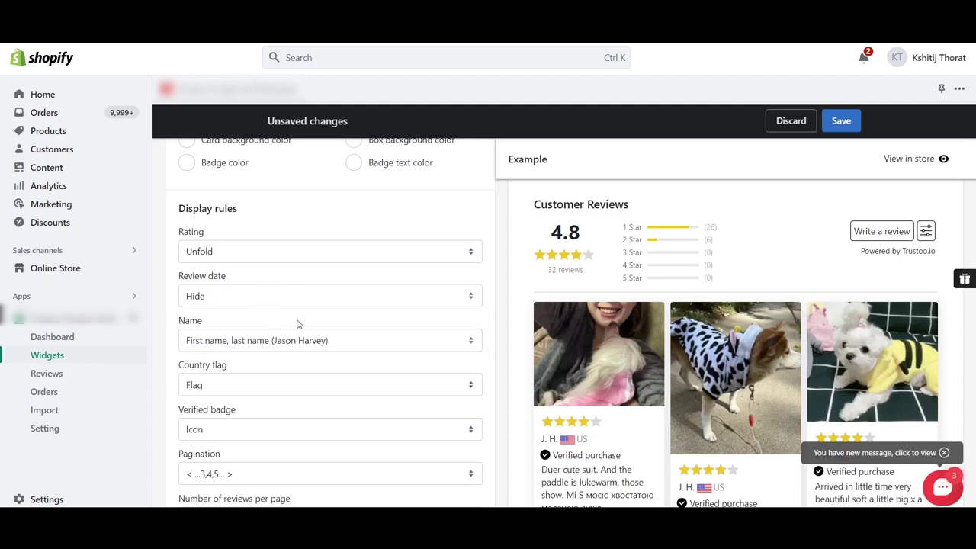
pyautogui.scroll(-1, 298, 324)
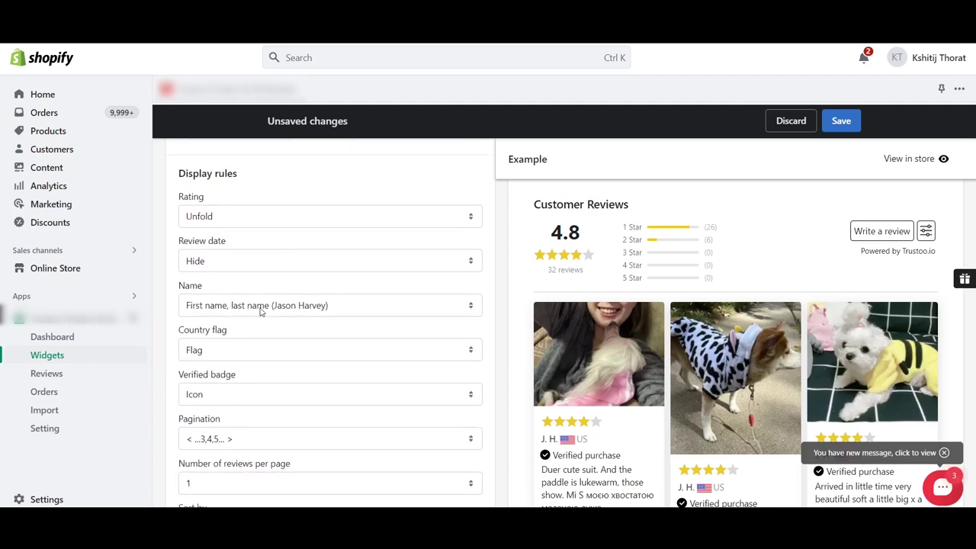
pyautogui.click(289, 307)
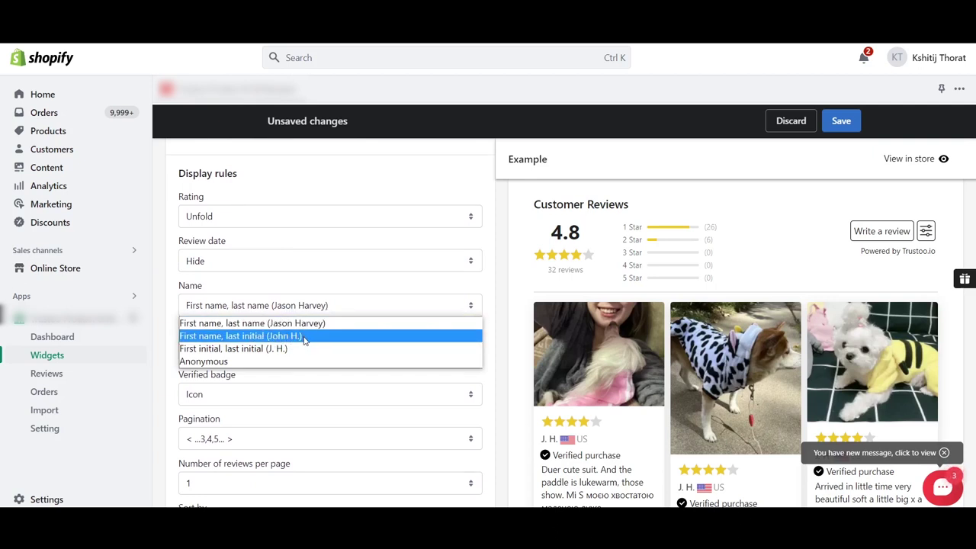
pyautogui.click(234, 323)
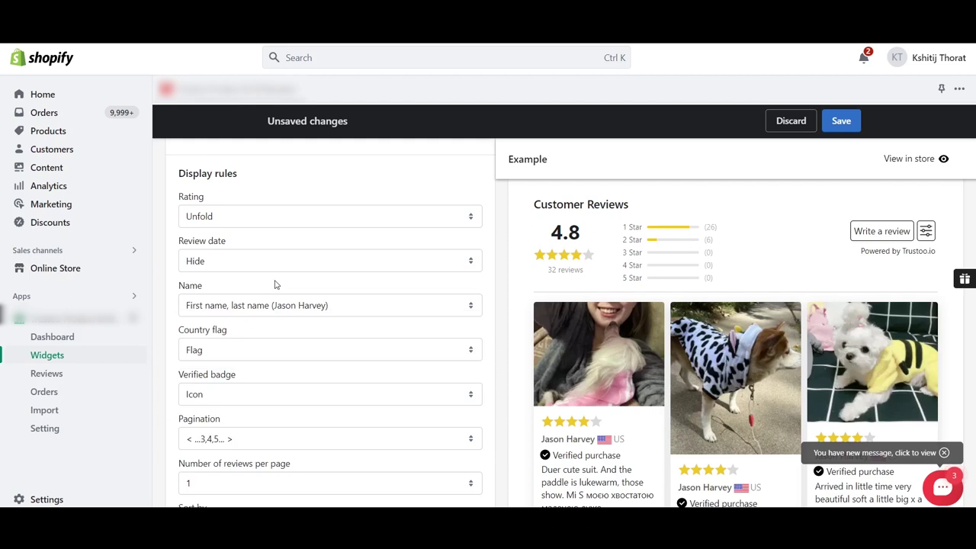
# Set the Country flag display rule to Flag only.
pyautogui.scroll(-1, 325, 318)
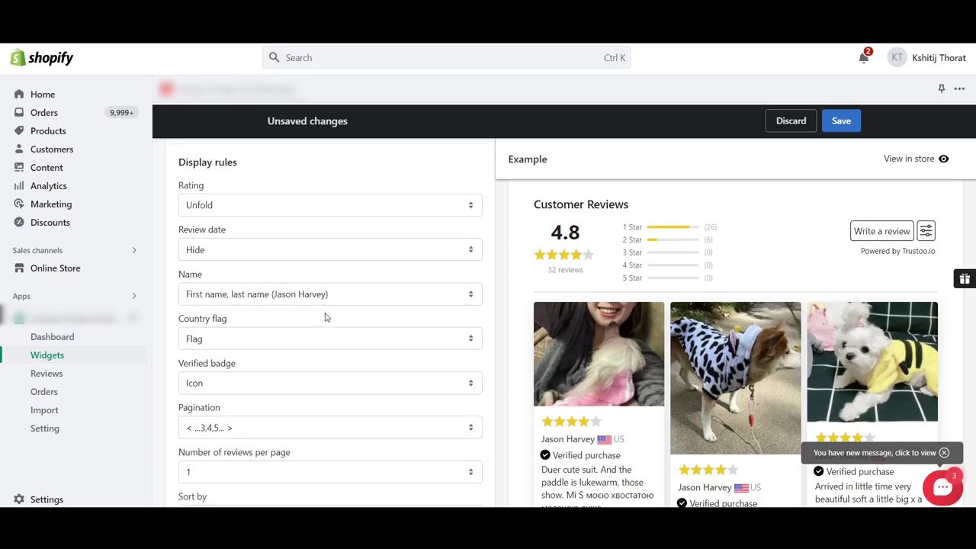
pyautogui.click(244, 323)
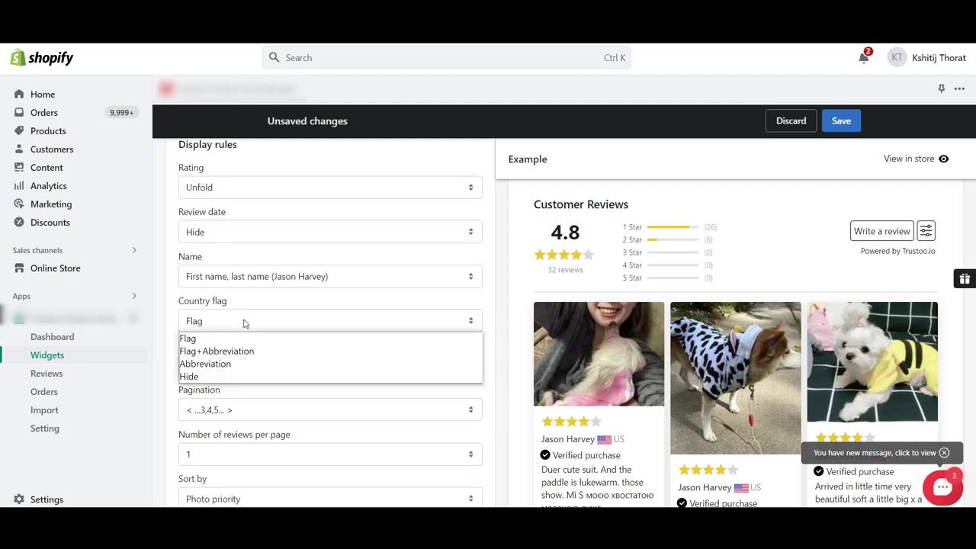
pyautogui.click(209, 340)
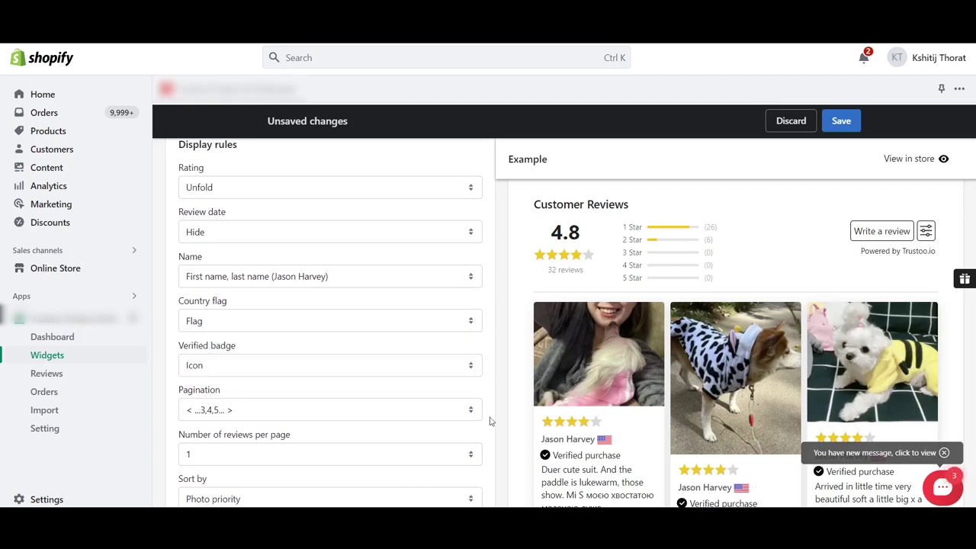
pyautogui.scroll(-1, 379, 379)
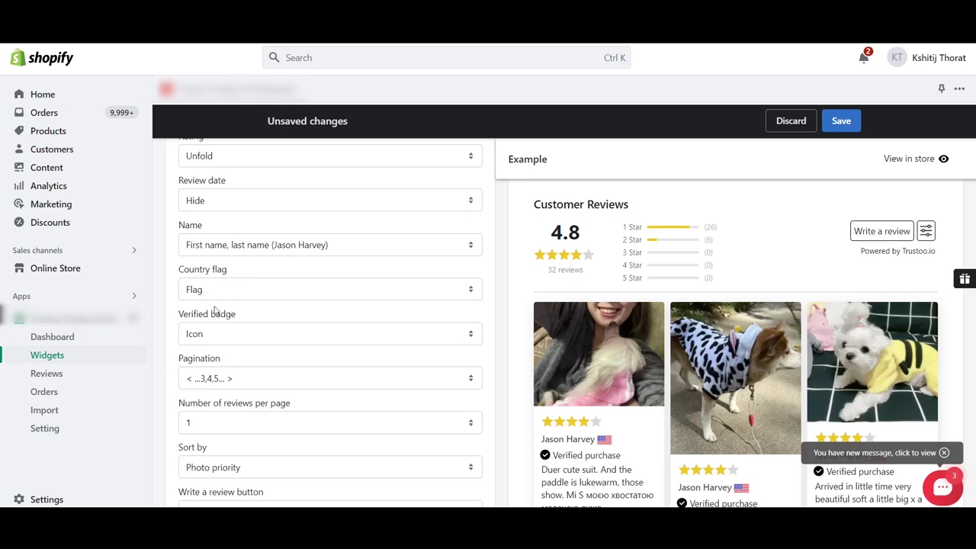
# Set Number of reviews per page to 22.
pyautogui.scroll(-1, 286, 356)
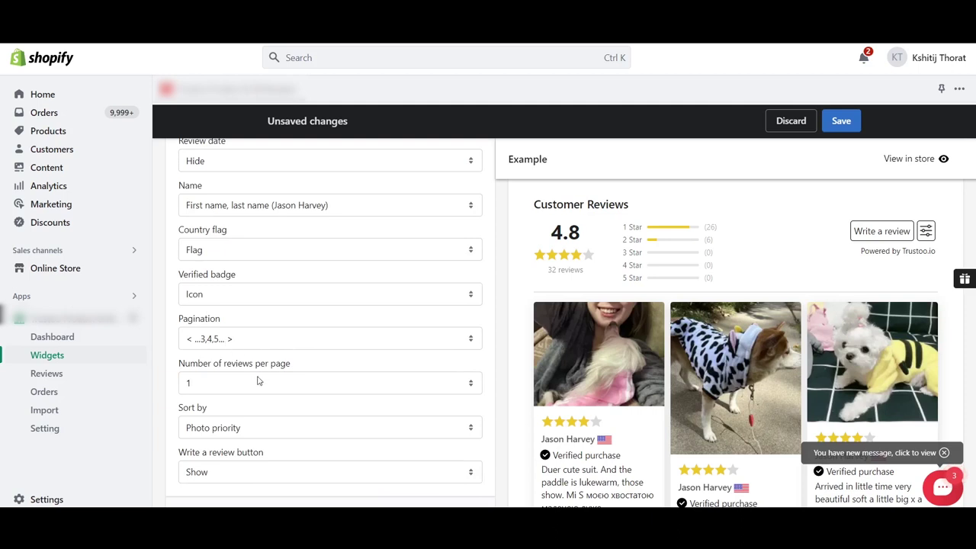
pyautogui.click(214, 387)
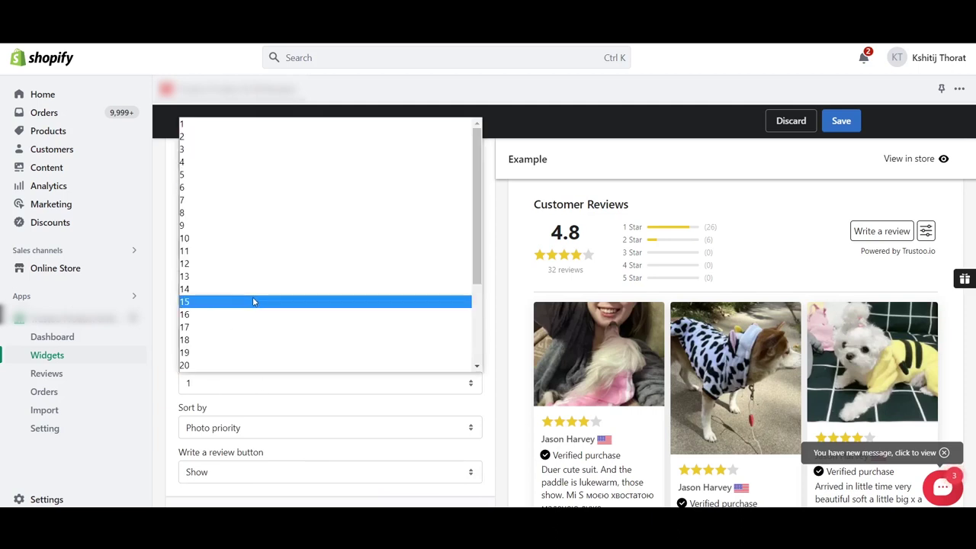
pyautogui.scroll(-1, 254, 302)
pyautogui.scroll(-1, 254, 302)
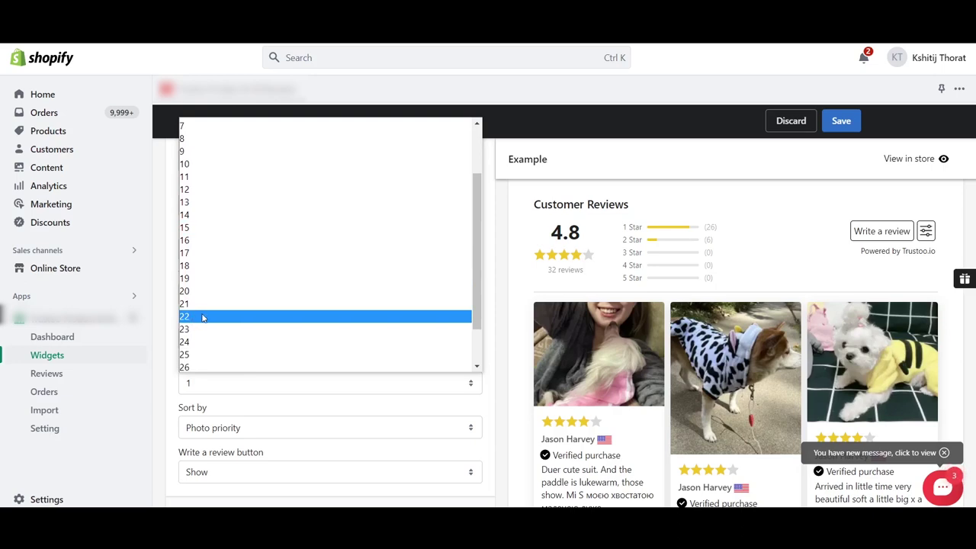
pyautogui.click(202, 316)
# Keep the review Sort by option set to Photo priority.
pyautogui.scroll(-1, 314, 364)
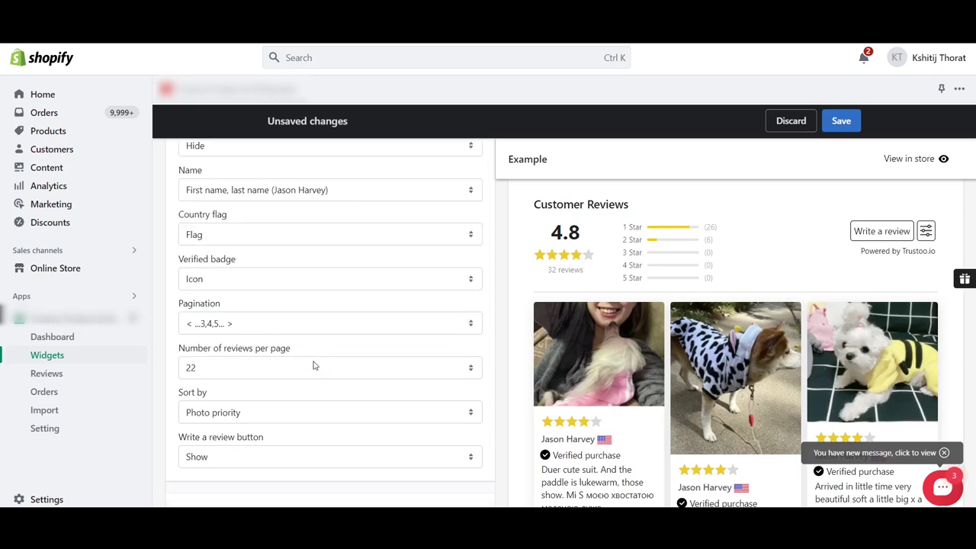
pyautogui.scroll(-2, 312, 365)
pyautogui.scroll(1, 312, 364)
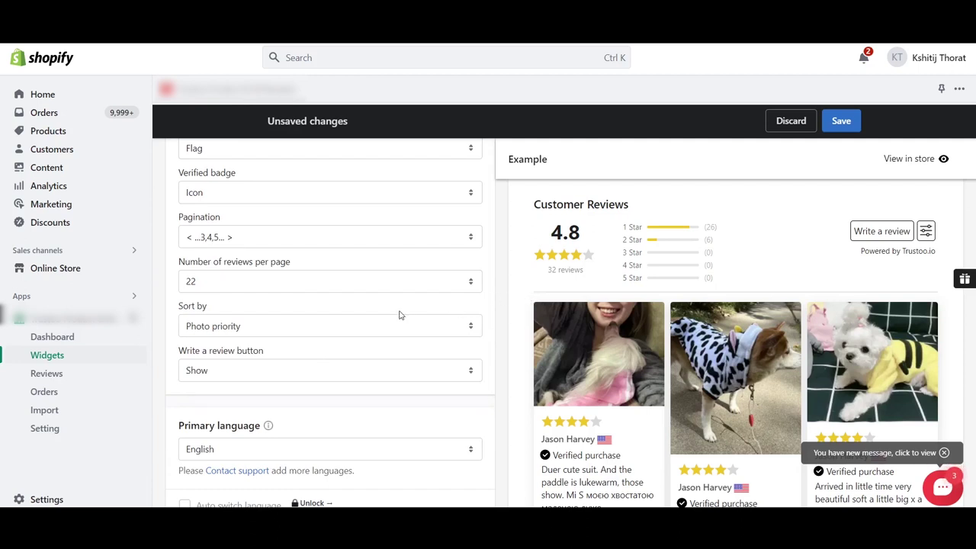
pyautogui.click(239, 327)
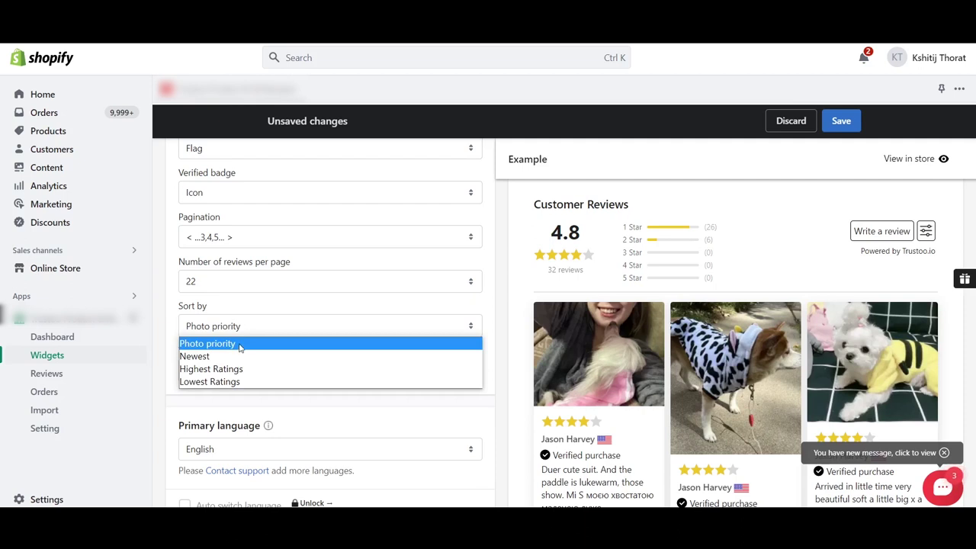
pyautogui.click(239, 346)
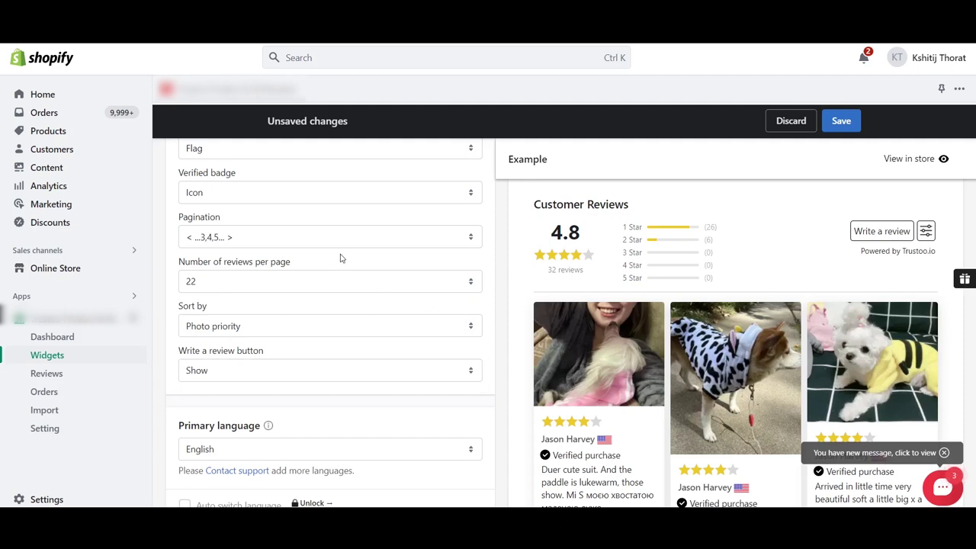
pyautogui.scroll(-1, 338, 264)
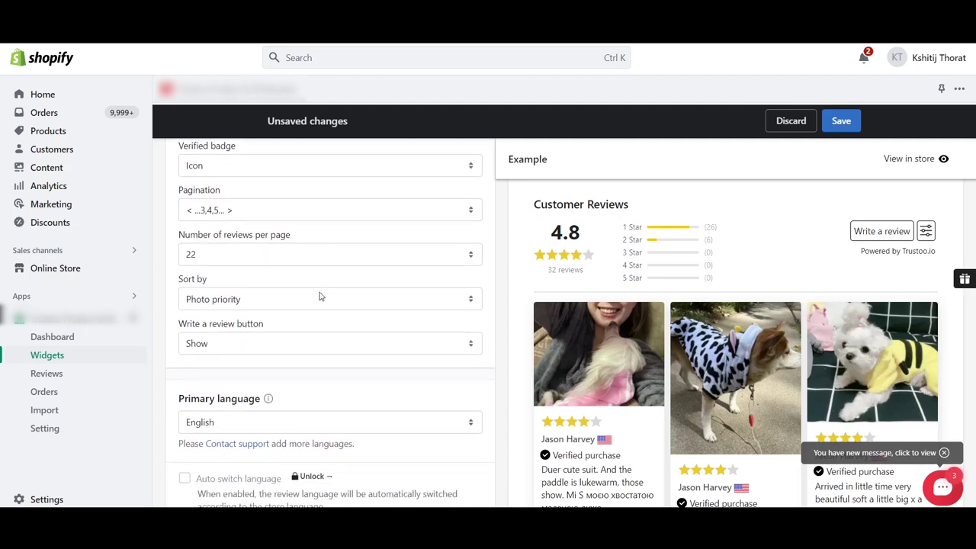
pyautogui.scroll(-3, 257, 345)
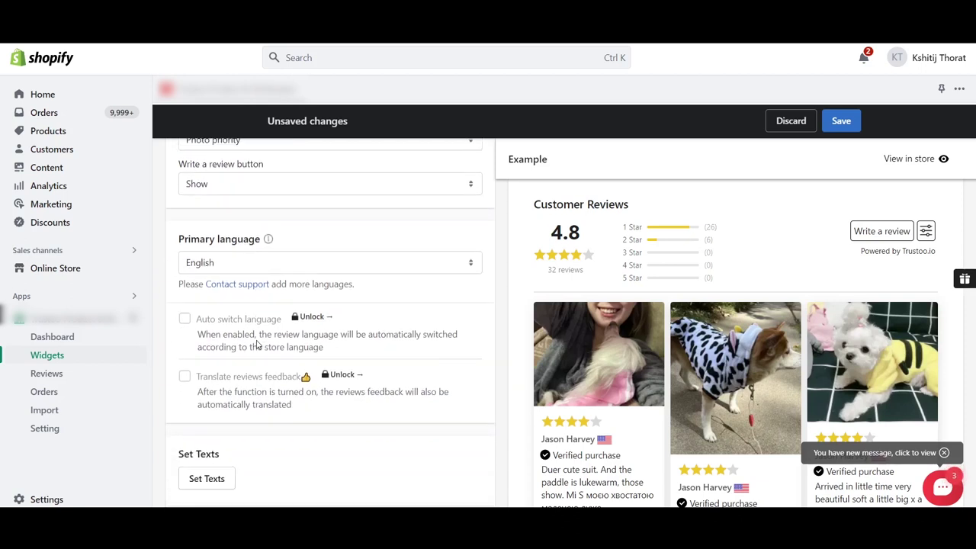
pyautogui.scroll(3, 257, 344)
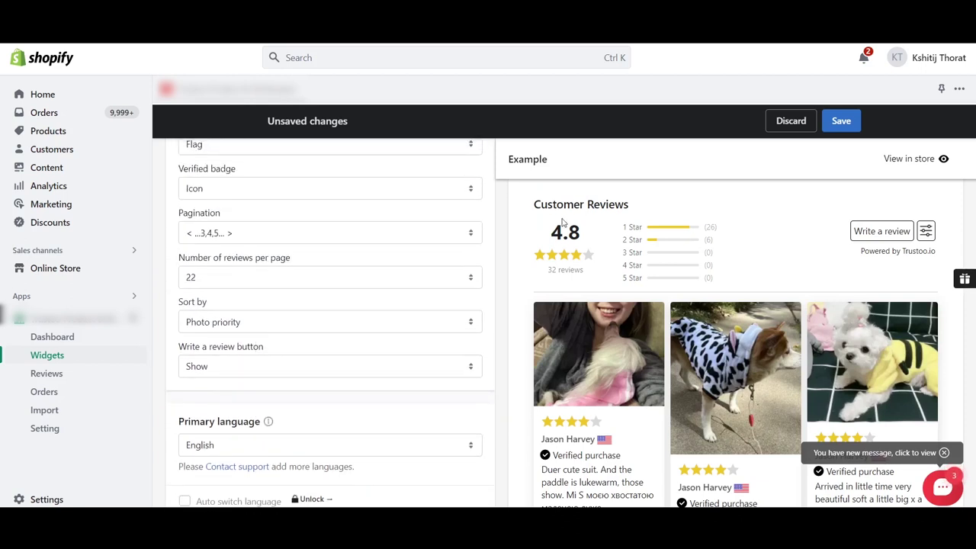
# Save the review widget settings and switch to the Star rating widget settings.
pyautogui.click(840, 120)
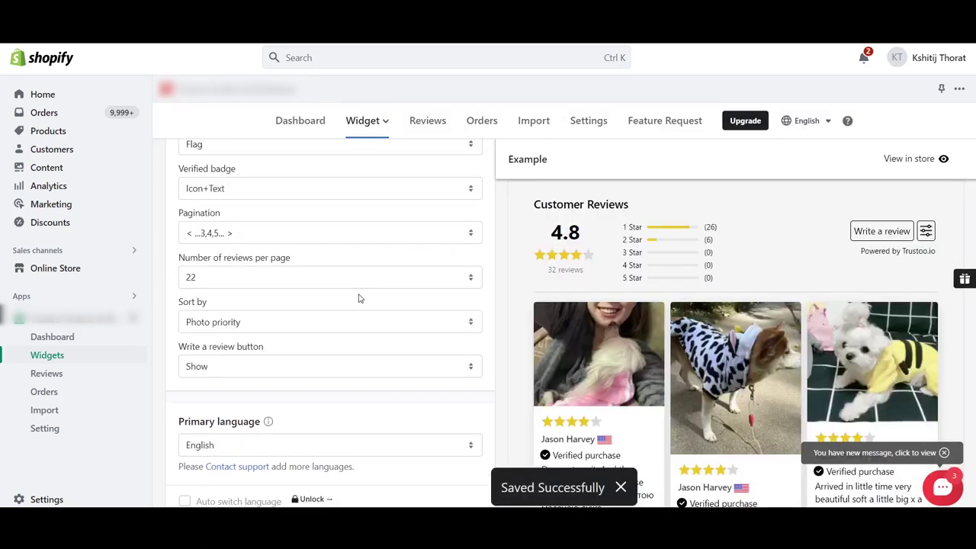
pyautogui.click(366, 121)
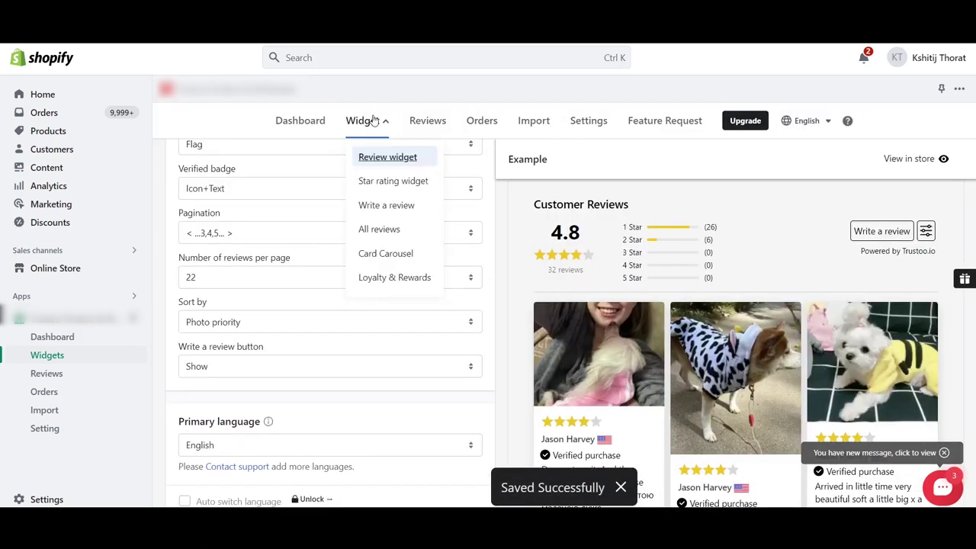
pyautogui.click(403, 181)
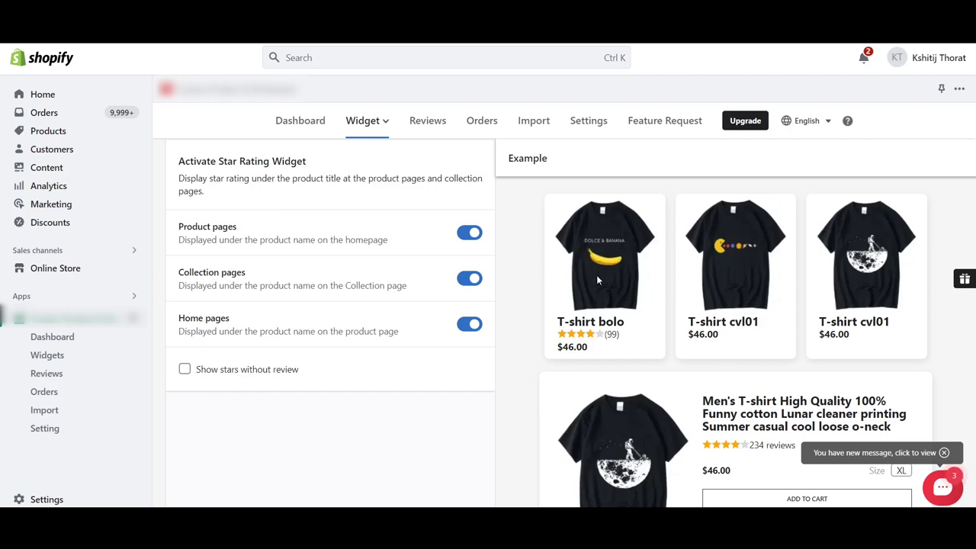
# Leave 'Show stars without review' unticked and save the star rating widget.
pyautogui.click(183, 370)
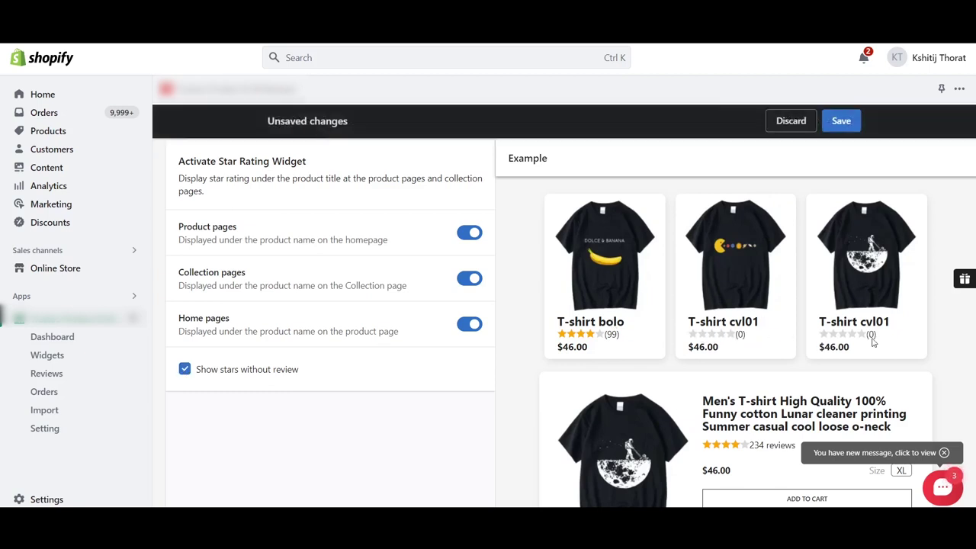
pyautogui.click(184, 369)
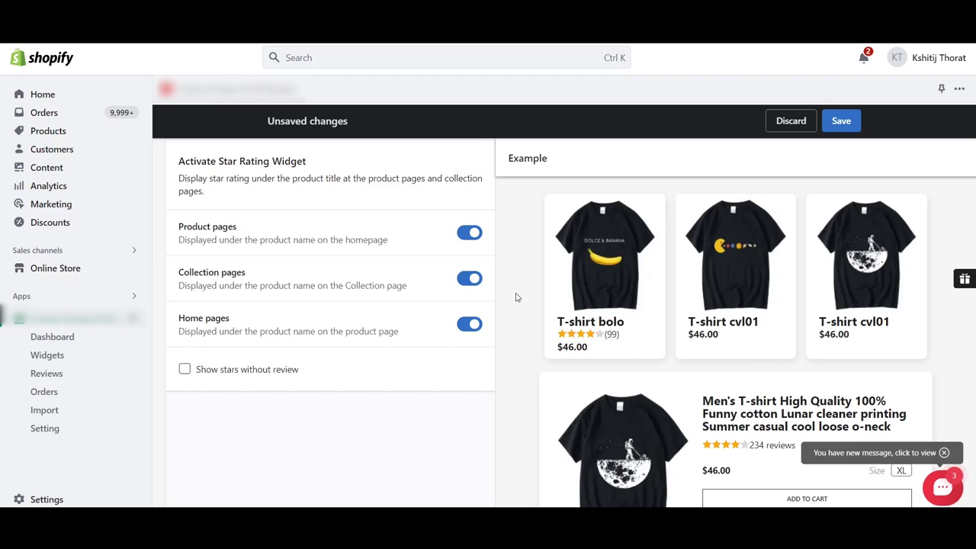
pyautogui.scroll(1, 497, 365)
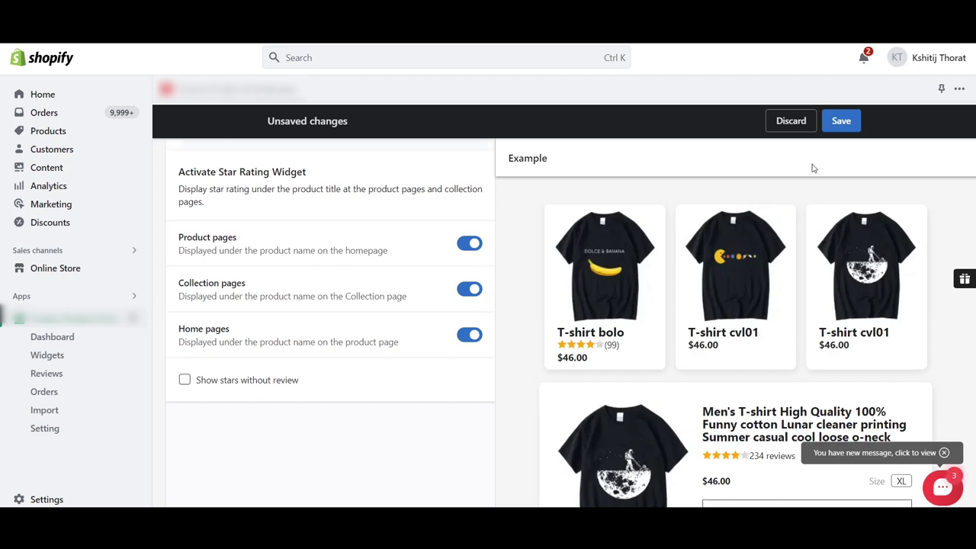
pyautogui.click(838, 122)
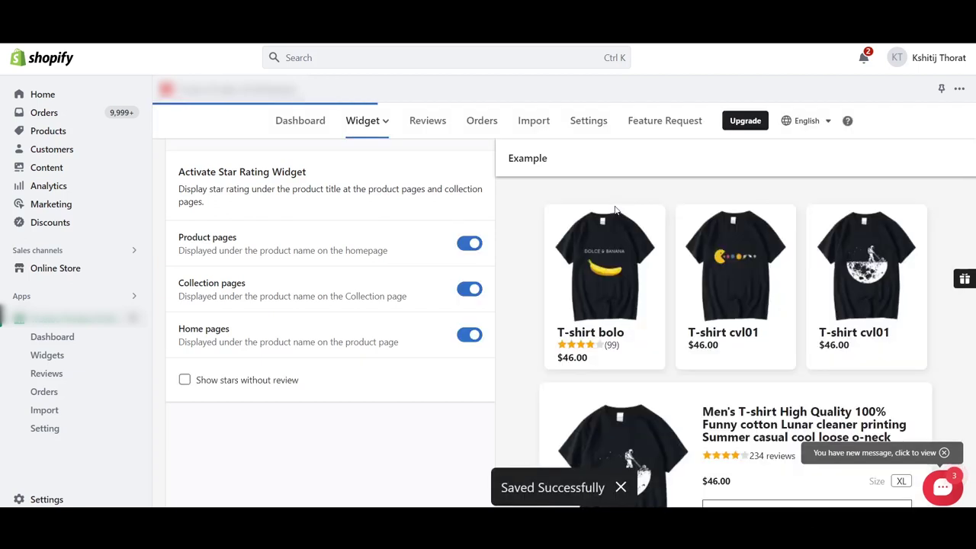
pyautogui.click(364, 121)
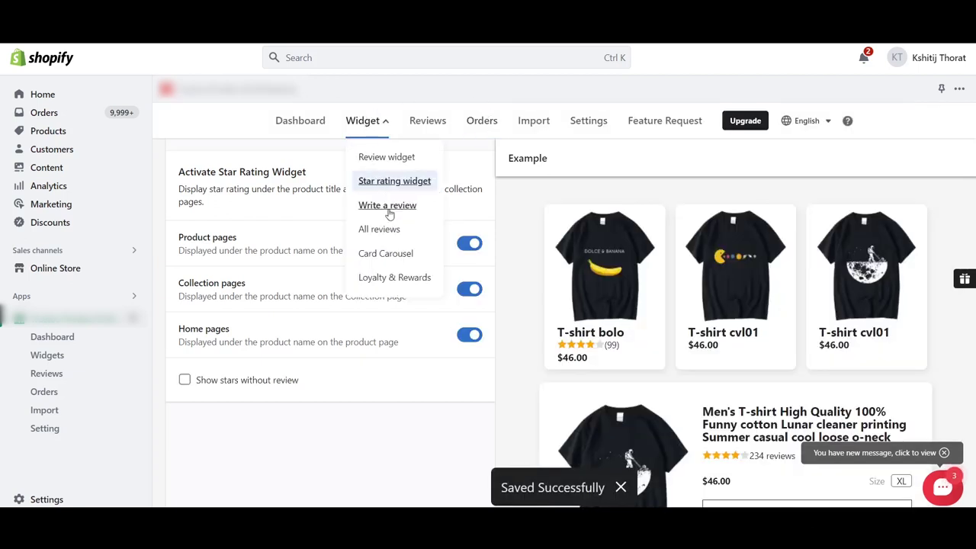
# Review the Write a review and All reviews widget settings, then go to Settings.
pyautogui.click(386, 205)
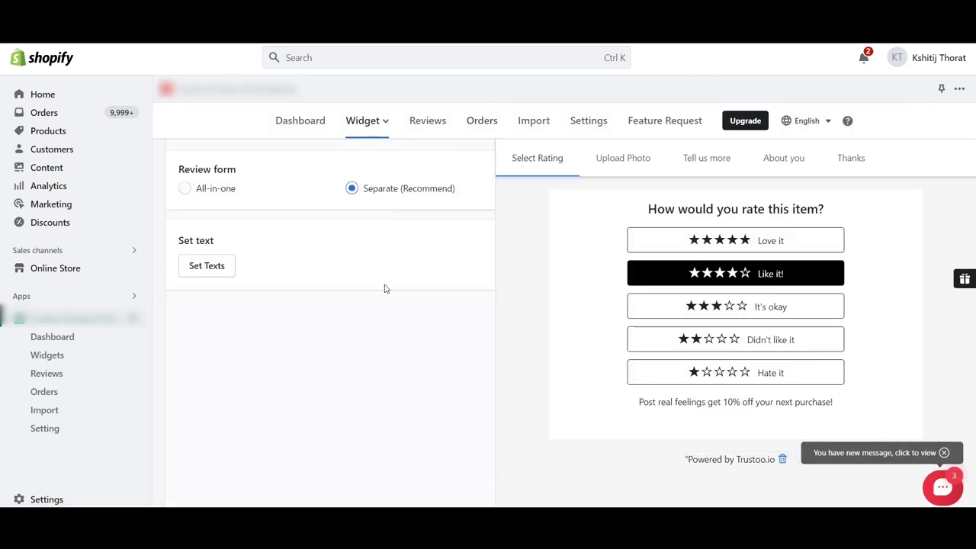
pyautogui.click(365, 124)
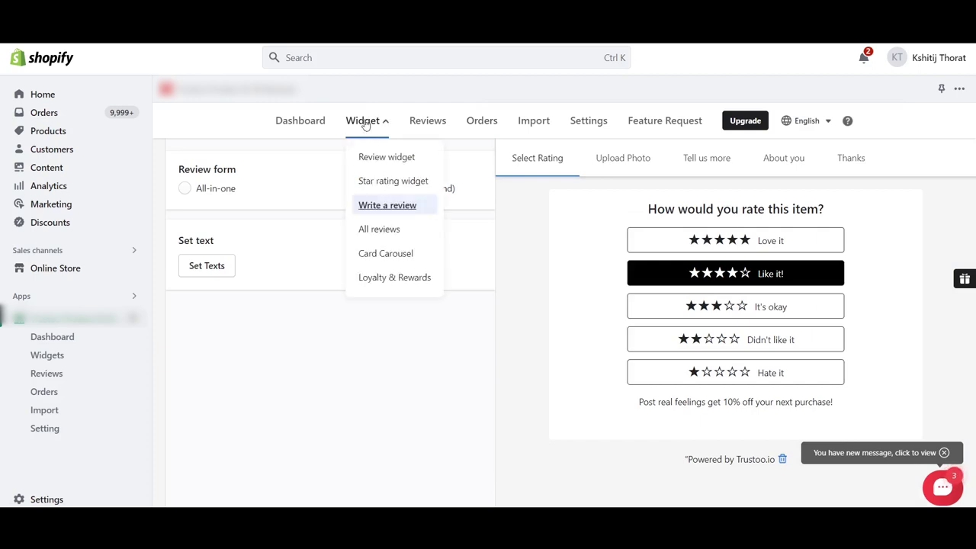
pyautogui.click(394, 233)
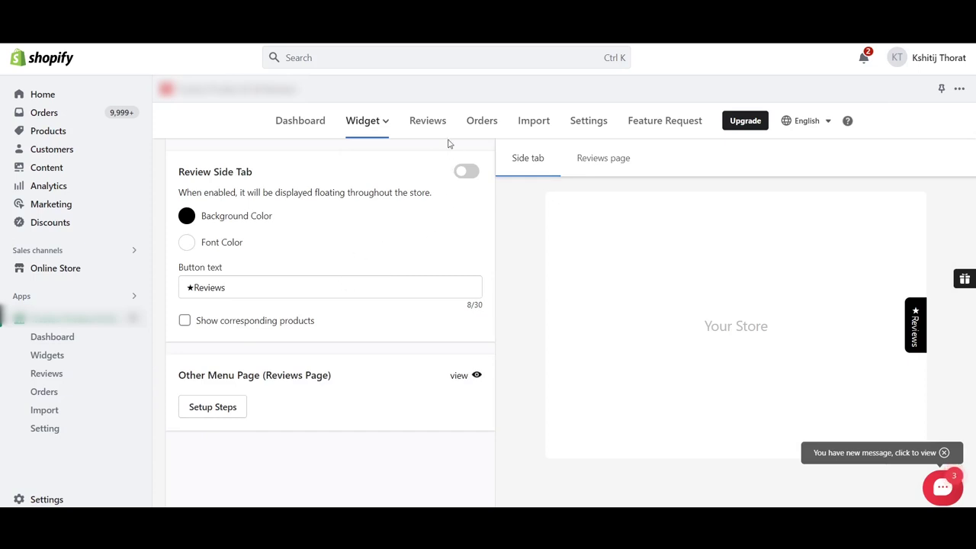
pyautogui.click(602, 120)
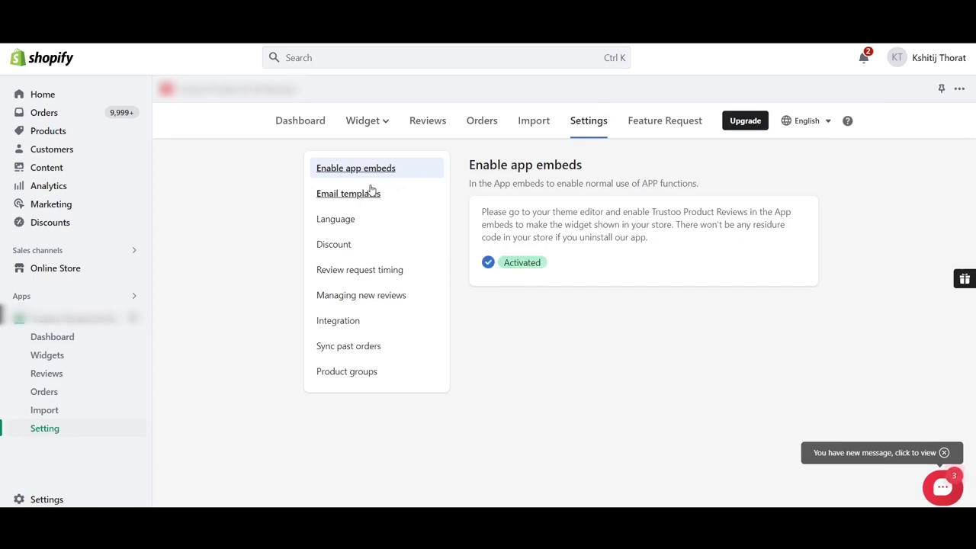
# Turn off the discount for photo reviews and save.
pyautogui.click(336, 245)
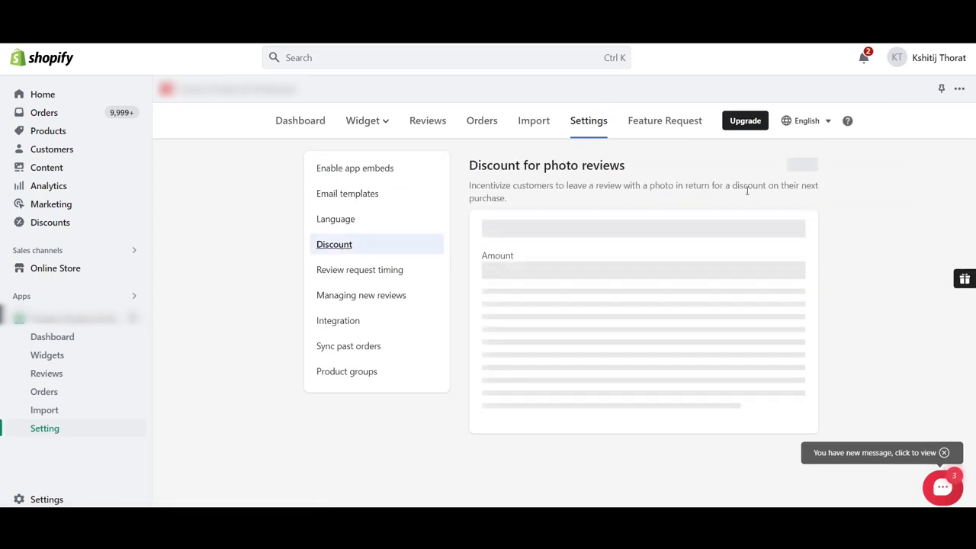
pyautogui.click(806, 168)
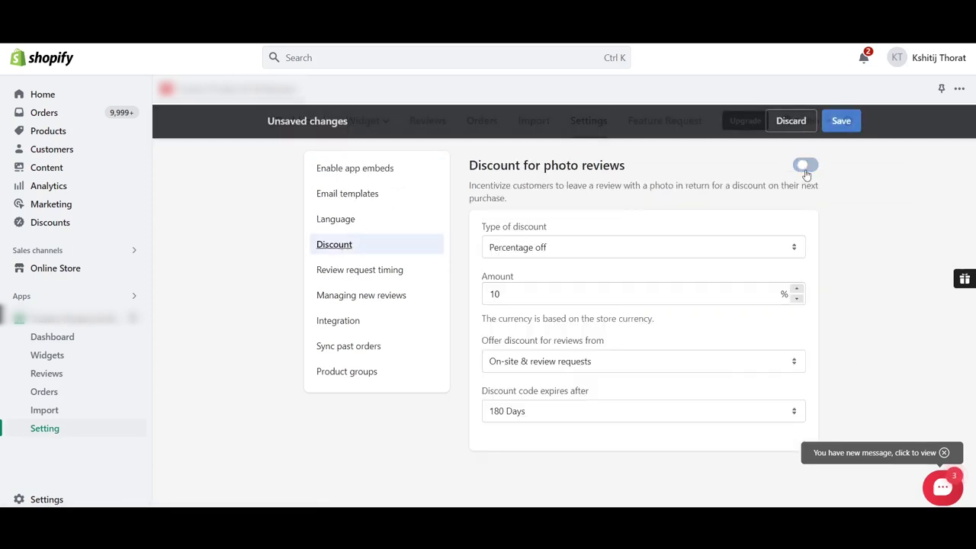
pyautogui.click(840, 122)
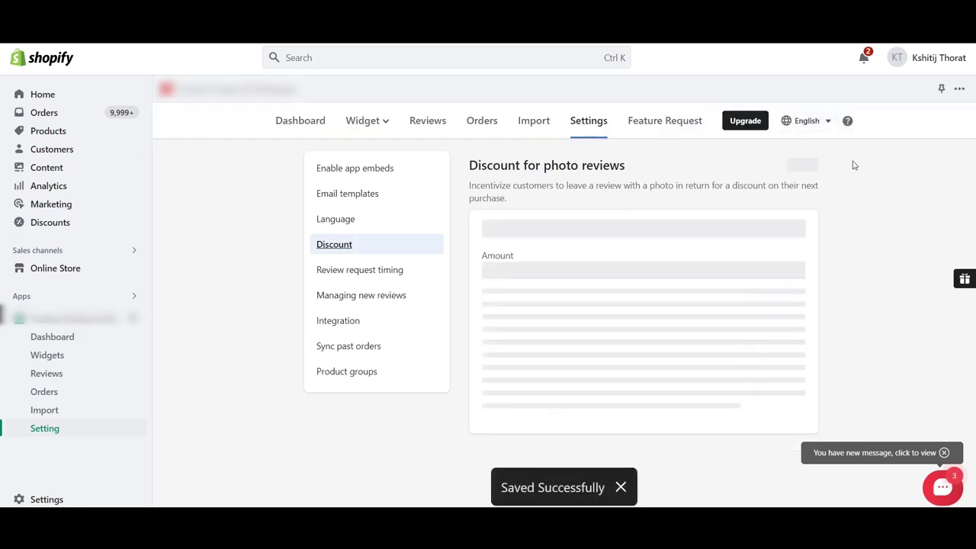
# Keep new reviews auto-publishing at 4-stars and up, then go to Reviews.
pyautogui.click(357, 306)
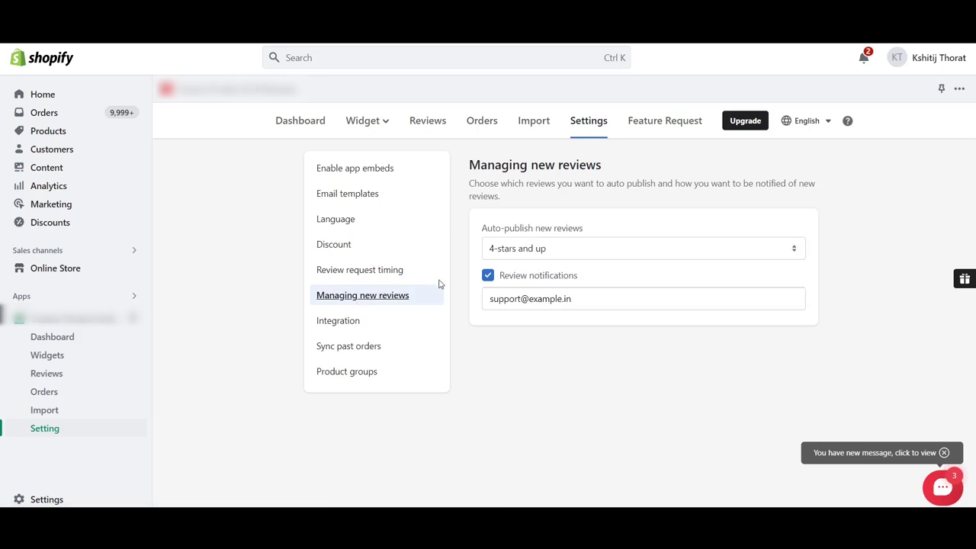
pyautogui.click(543, 248)
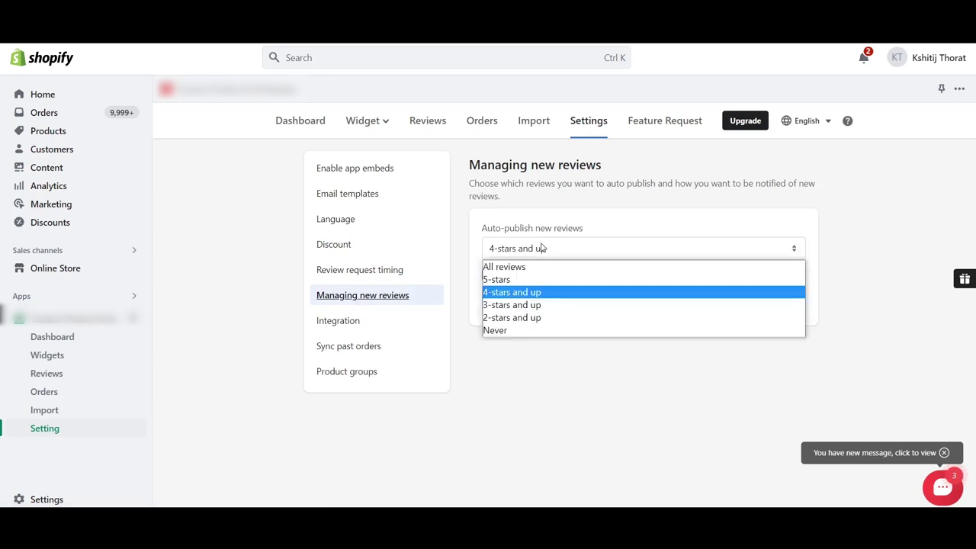
pyautogui.click(522, 294)
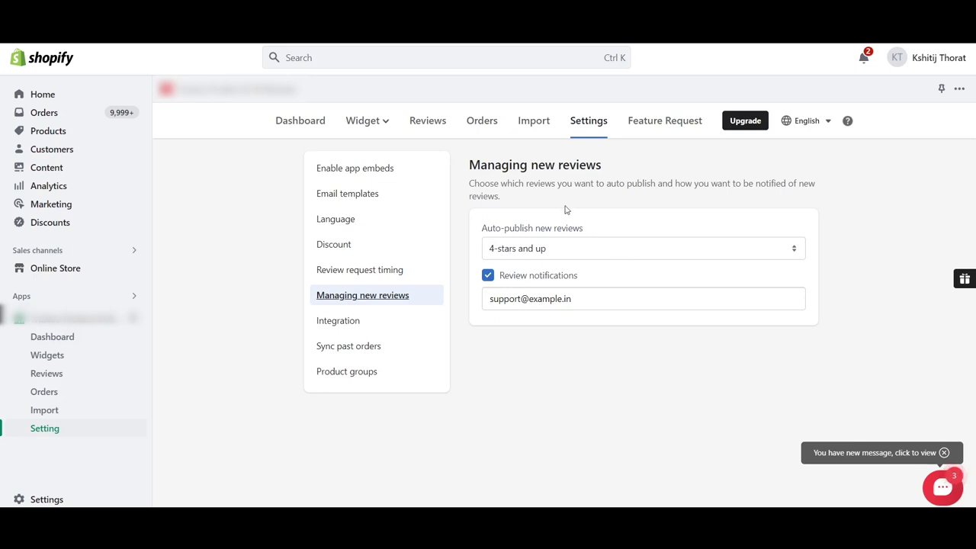
pyautogui.click(427, 129)
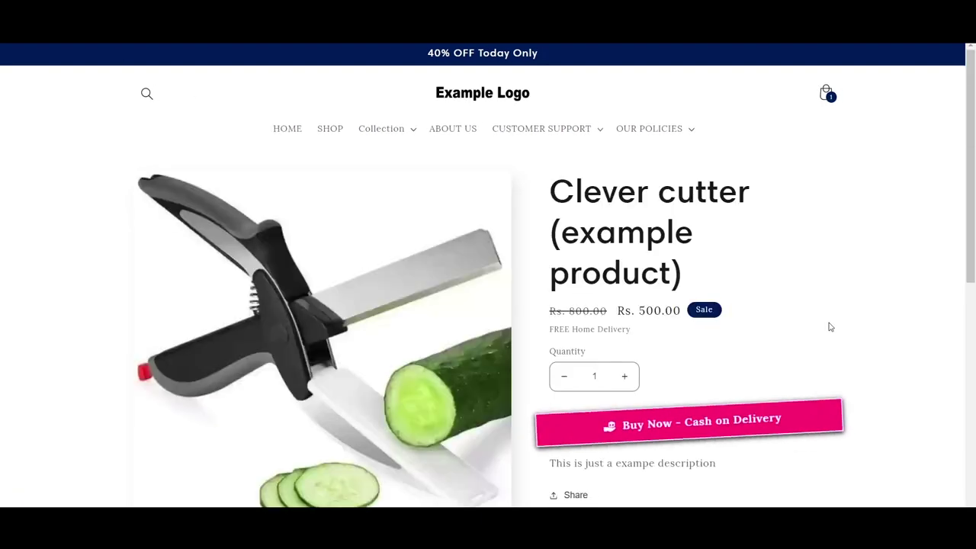
# Scroll to the Clever cutter page's empty Customer Reviews section and dismiss the preview bar.
pyautogui.scroll(-1, 830, 326)
pyautogui.scroll(-5, 830, 326)
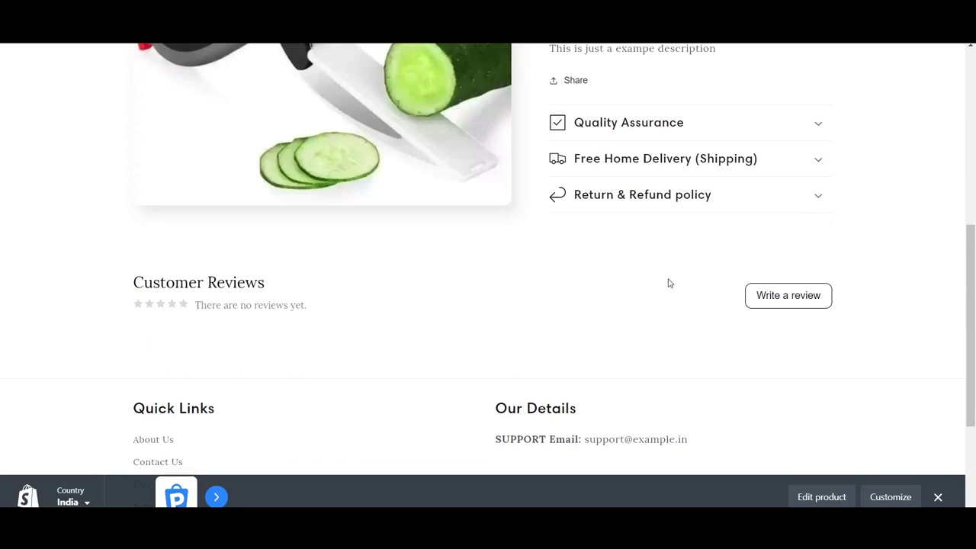
pyautogui.click(938, 497)
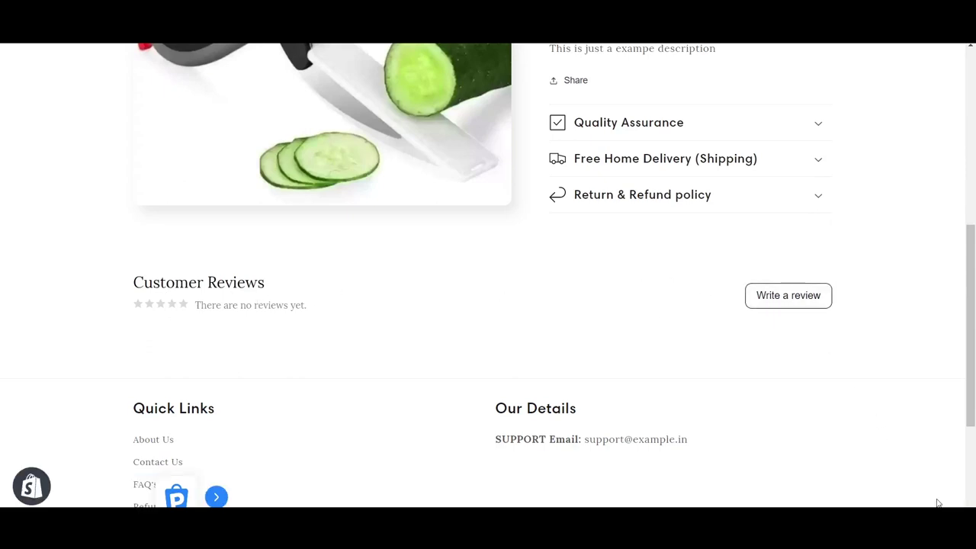
# Start a Love it (5-star) review with the 'review' photo and comment 'Amazing product'.
pyautogui.click(783, 296)
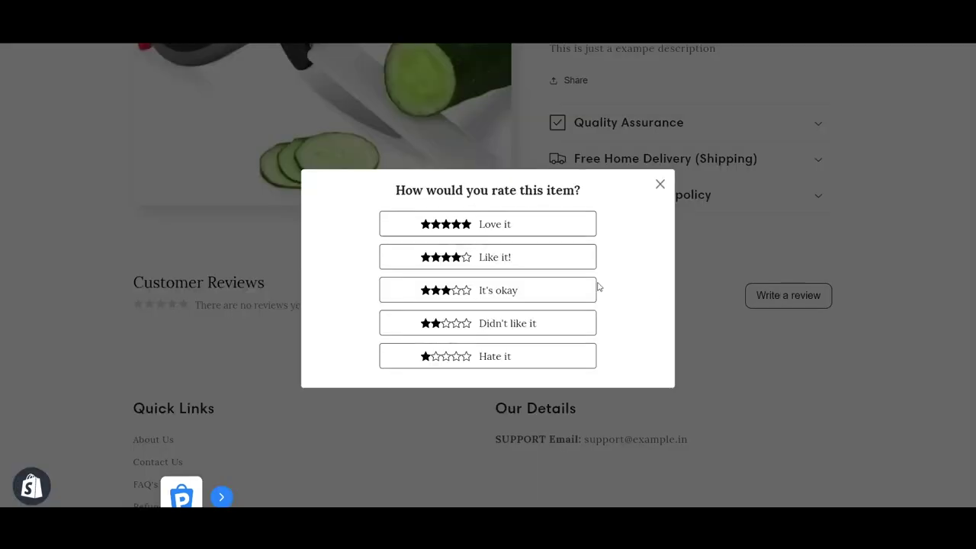
pyautogui.click(496, 226)
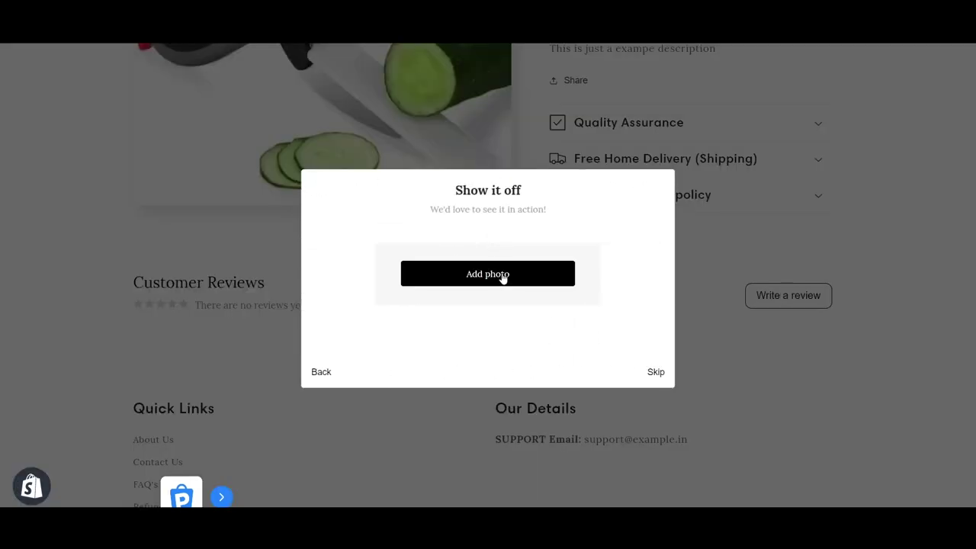
pyautogui.click(503, 279)
pyautogui.click(220, 92)
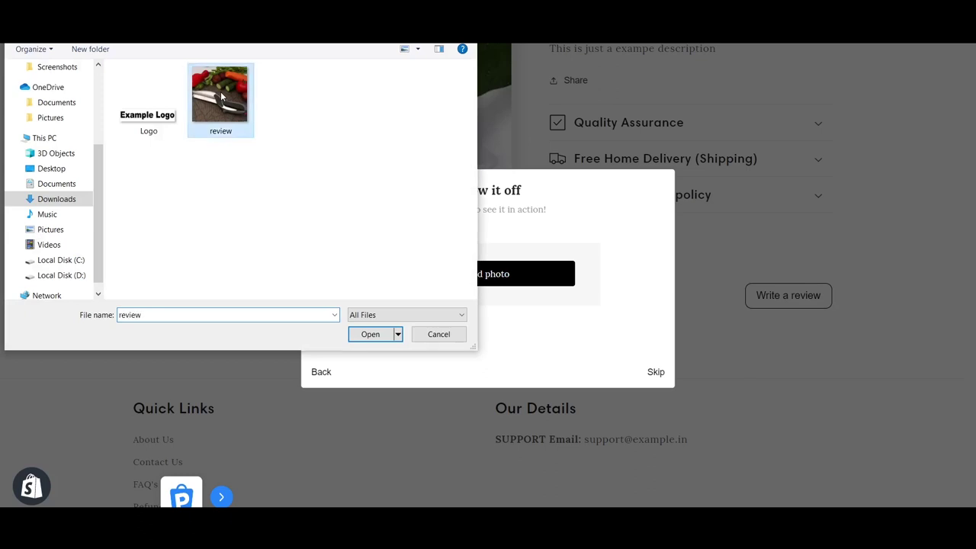
pyautogui.click(220, 92)
pyautogui.click(460, 271)
pyautogui.write('A')
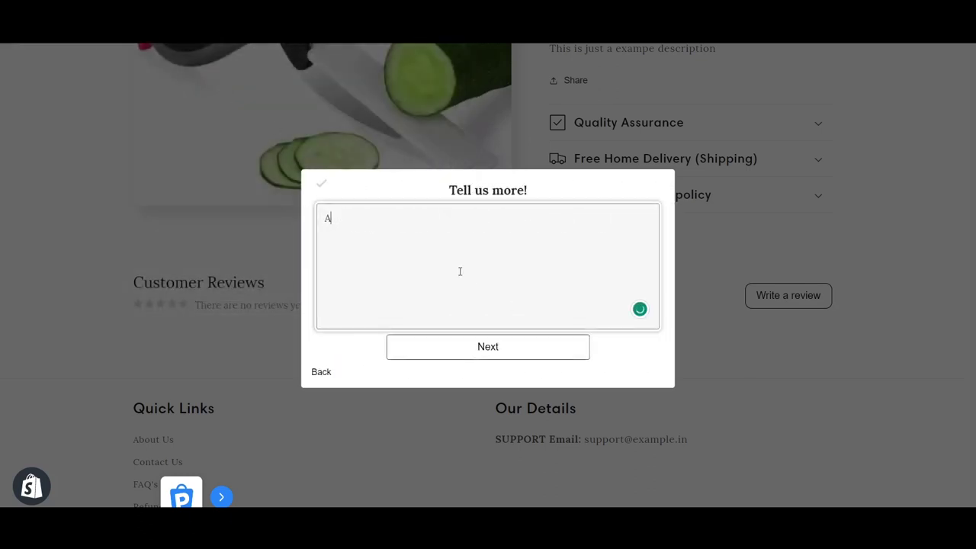
pyautogui.write('mazing product')
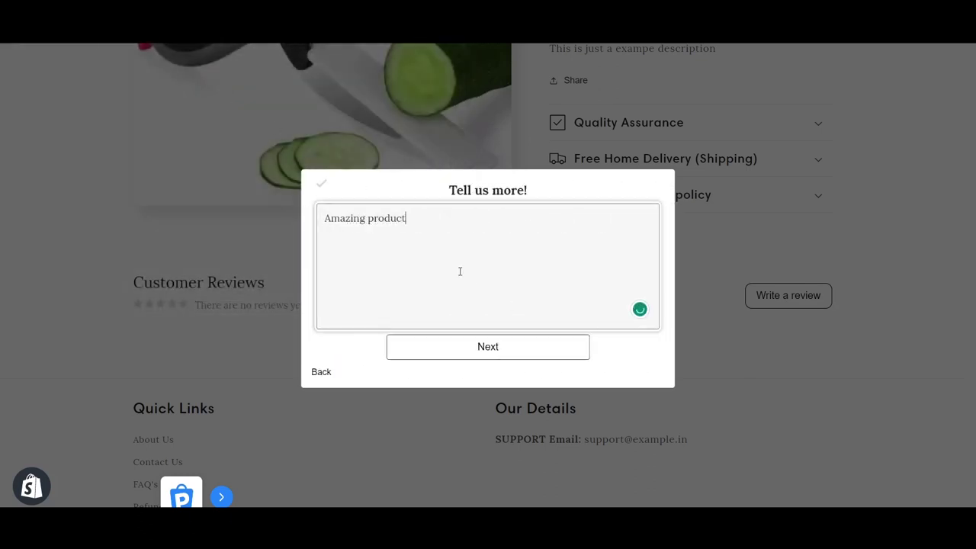
pyautogui.click(464, 350)
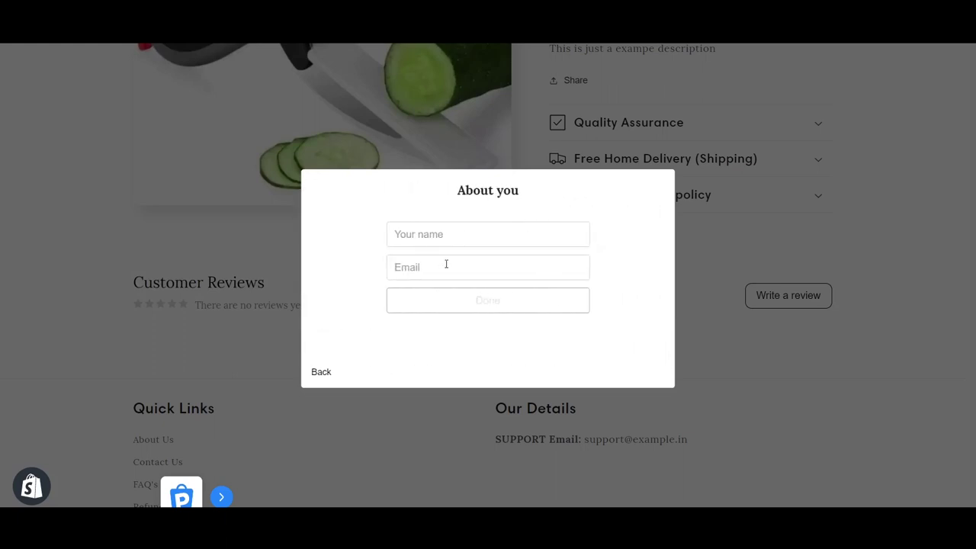
# Enter the reviewer's name and e-mail, submit the review, and close the confirmation.
pyautogui.click(431, 233)
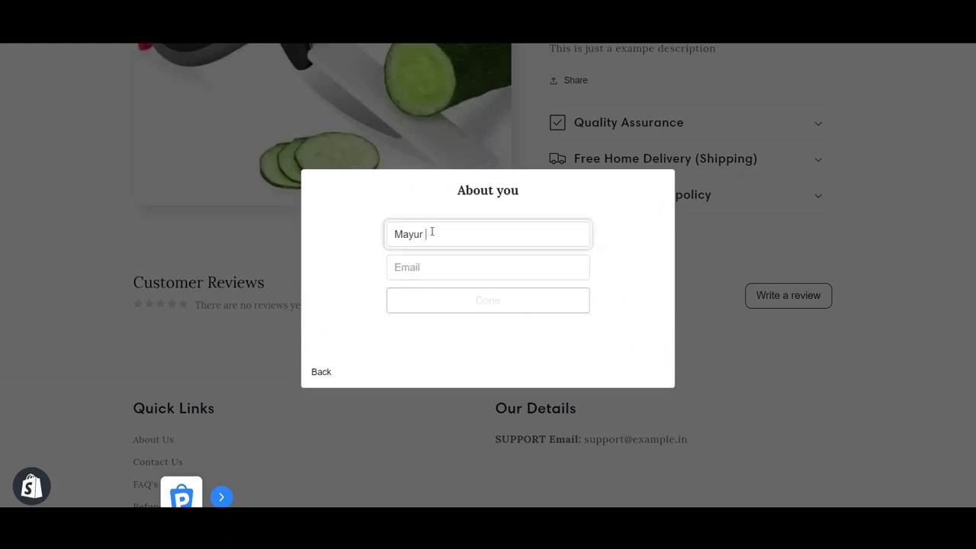
pyautogui.click(417, 272)
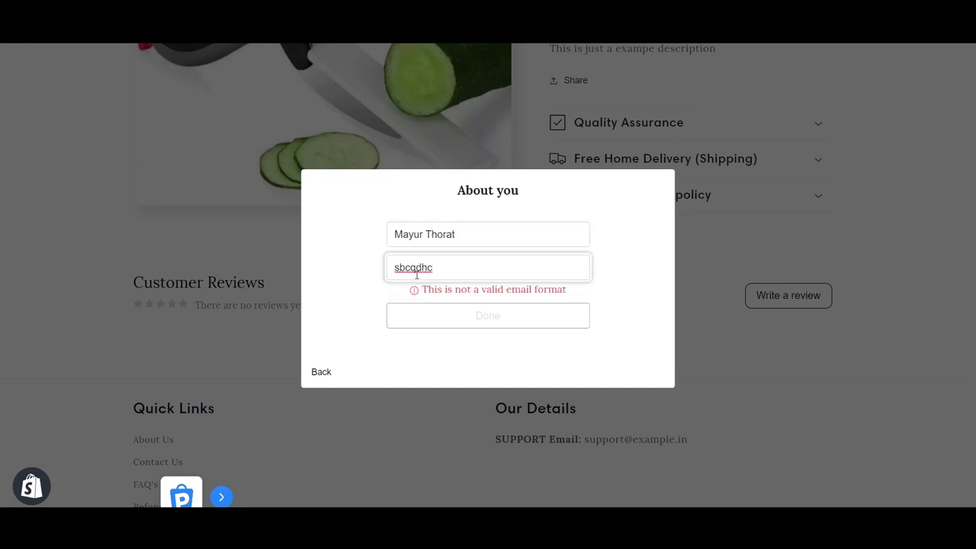
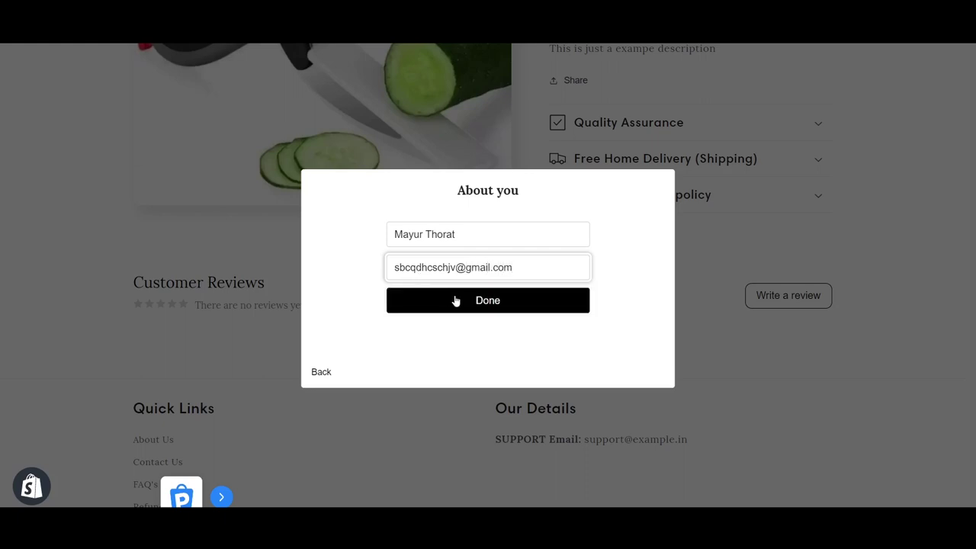
pyautogui.click(468, 306)
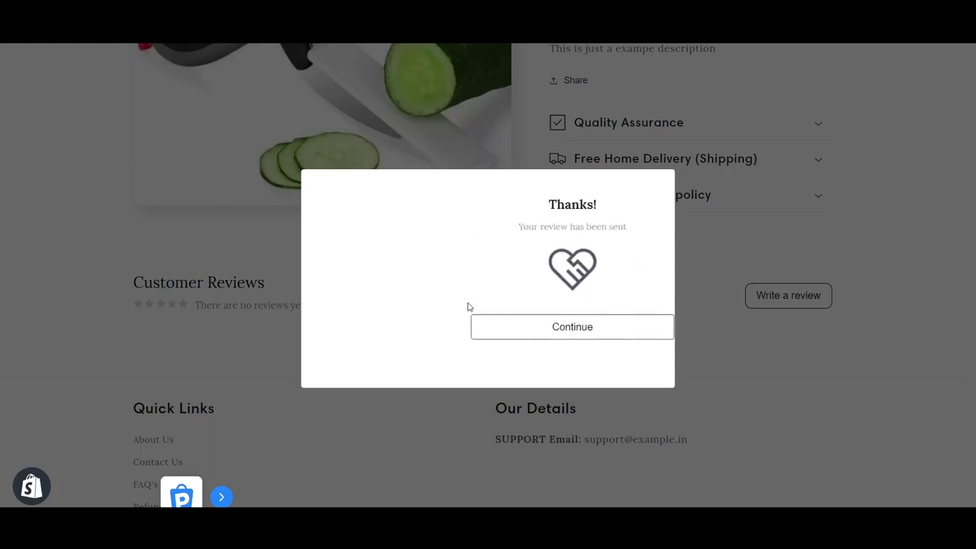
pyautogui.click(490, 330)
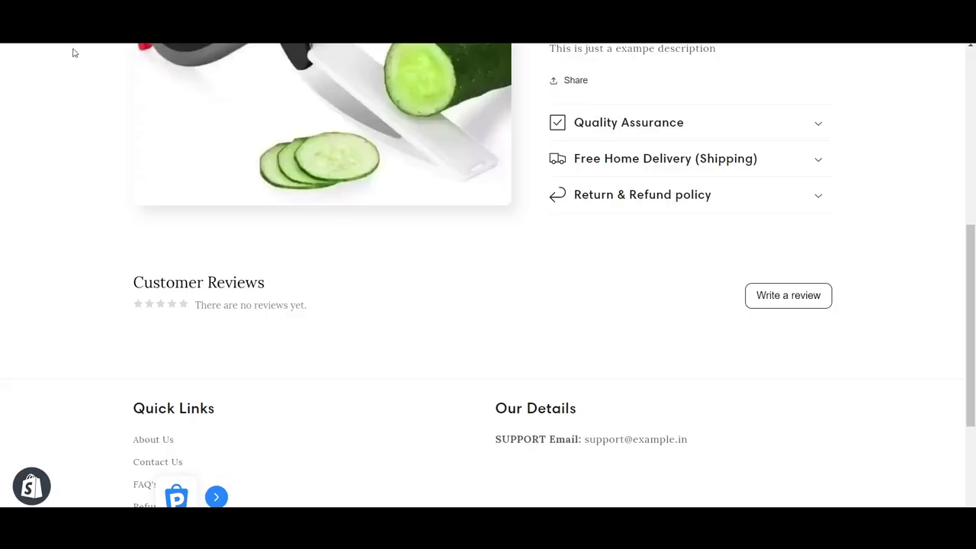
# Scroll down the Clever cutter page to Customer Reviews, showing the 5-star 'Amazing product' review and 1-review rating.
pyautogui.scroll(-3, 403, 190)
pyautogui.scroll(8, 404, 190)
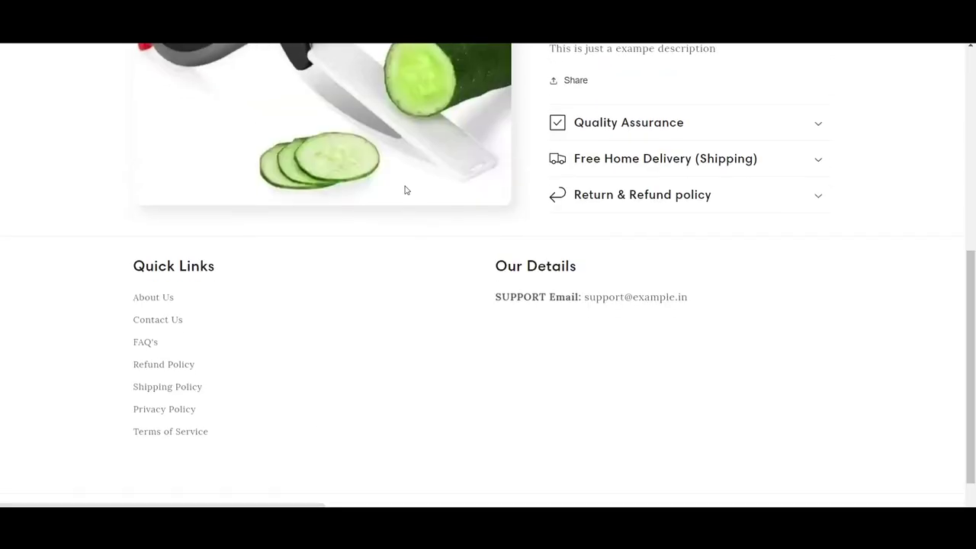
pyautogui.scroll(-3, 748, 286)
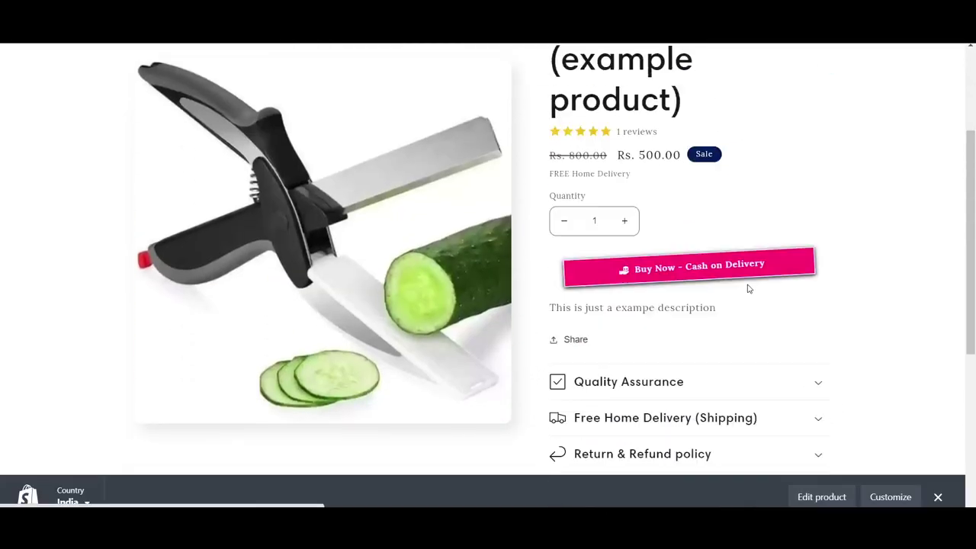
pyautogui.scroll(1, 748, 288)
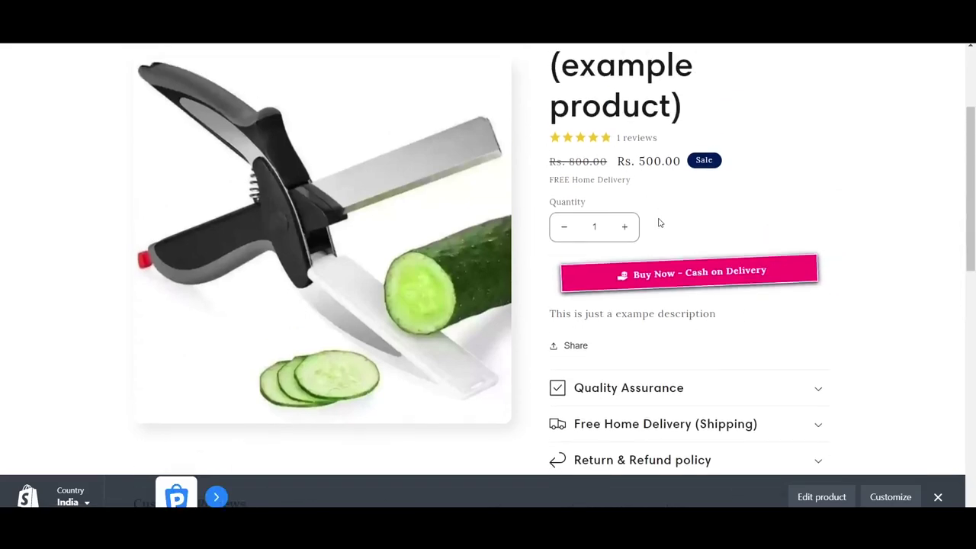
pyautogui.scroll(-5, 660, 223)
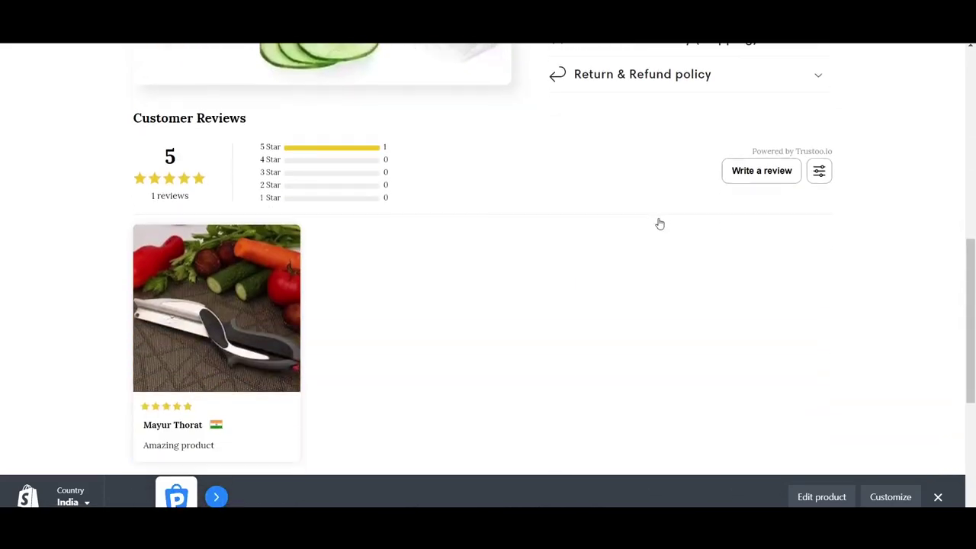
pyautogui.scroll(-1, 660, 222)
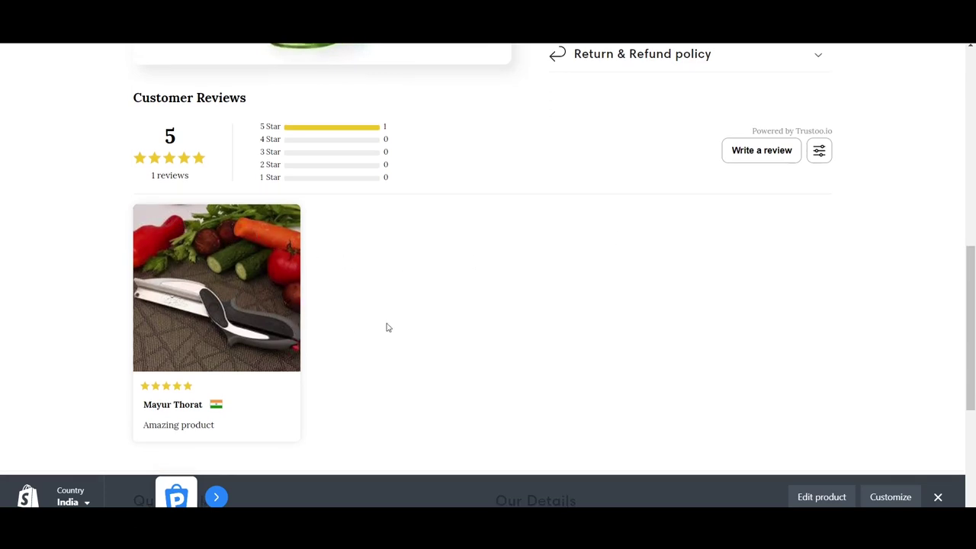
pyautogui.scroll(-1, 387, 327)
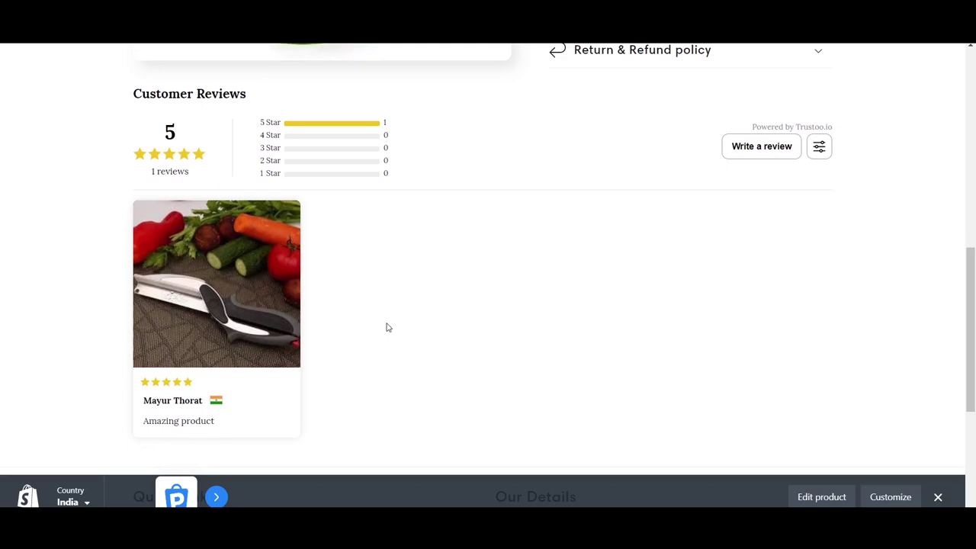